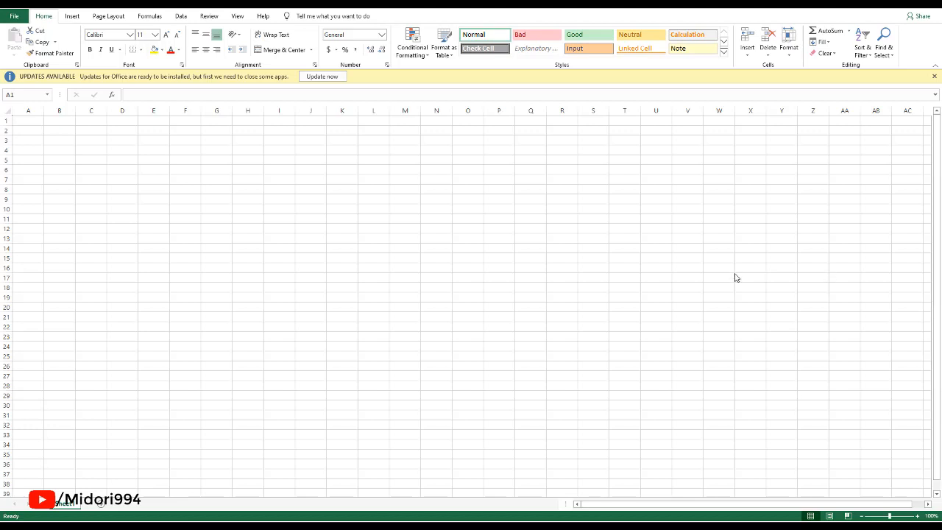
Enter the column headers Start Date, End Date and Present Age in cells H4, I4 and J4.
left_click(248, 149)
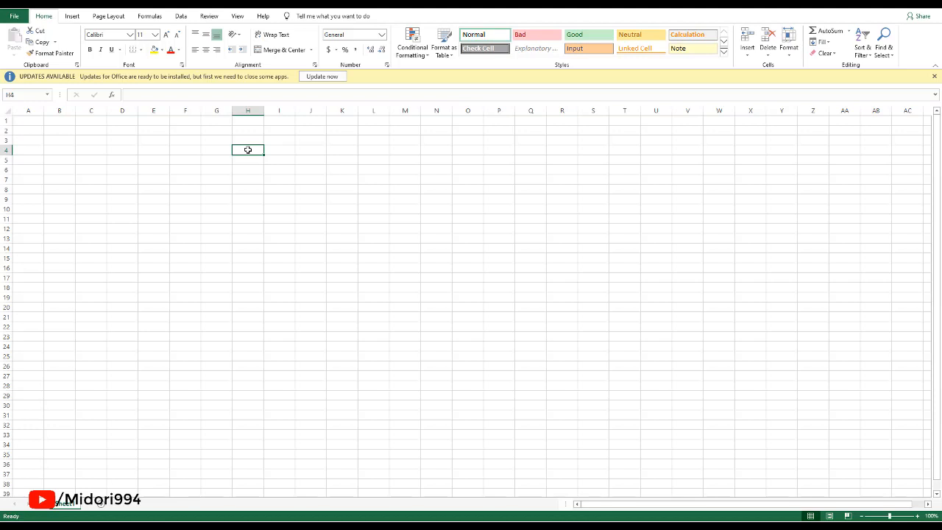
type("S")
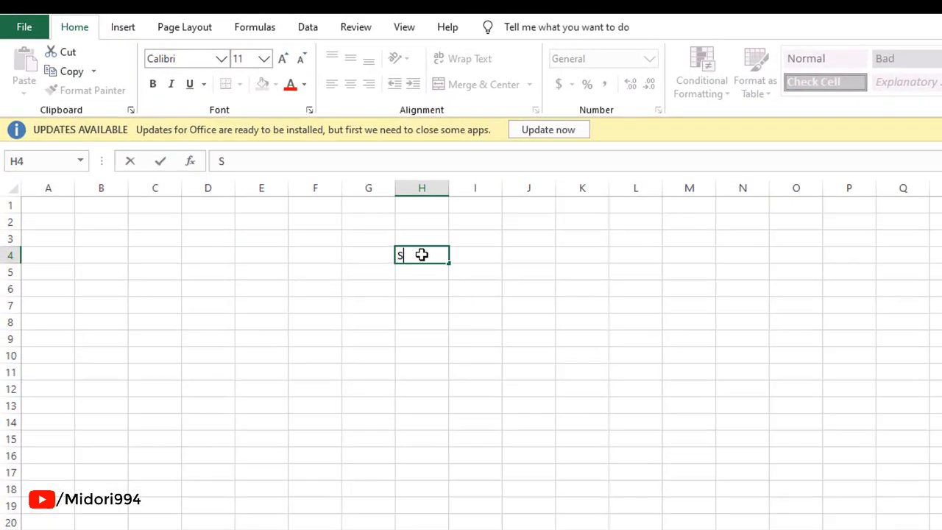
type("tart Date")
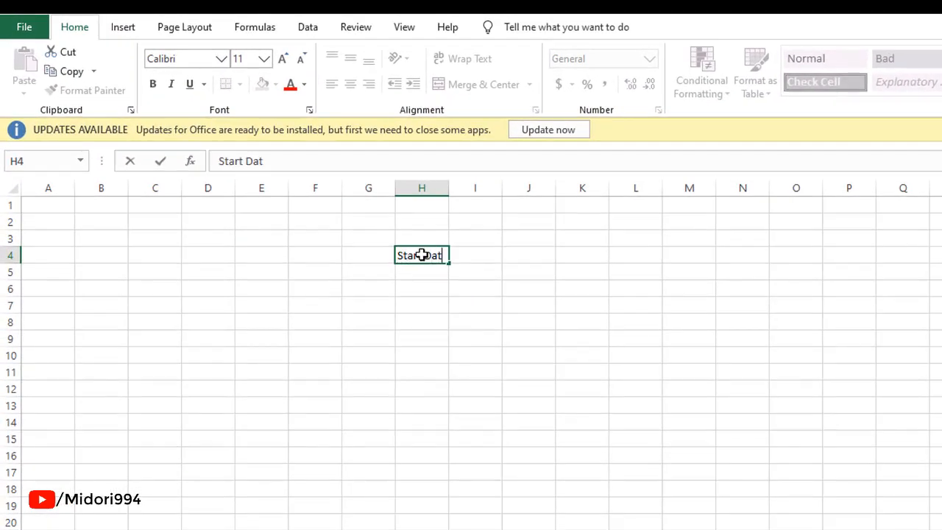
key("ctrl+Return")
key("Tab")
type("E")
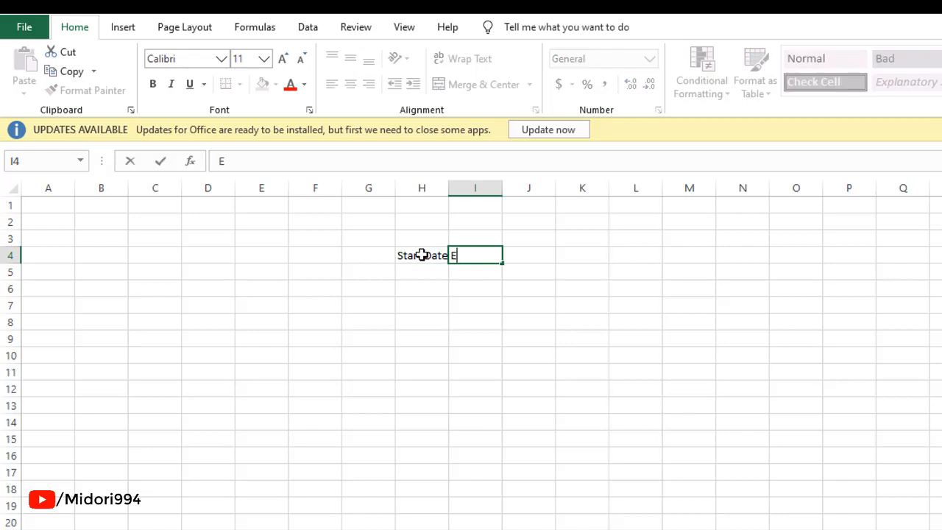
type("nd da")
key("BackSpace")
key("BackSpace")
key("BackSpace")
type("Date")
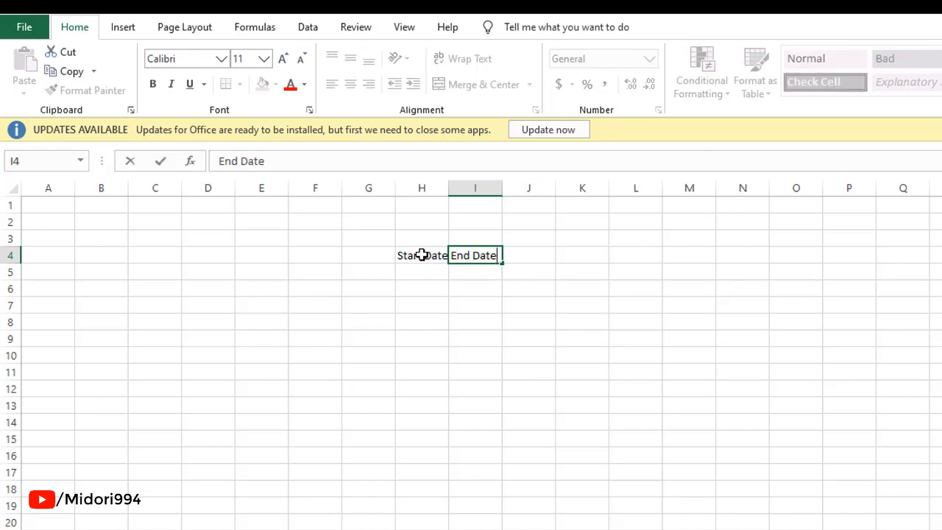
key("Tab")
type("P")
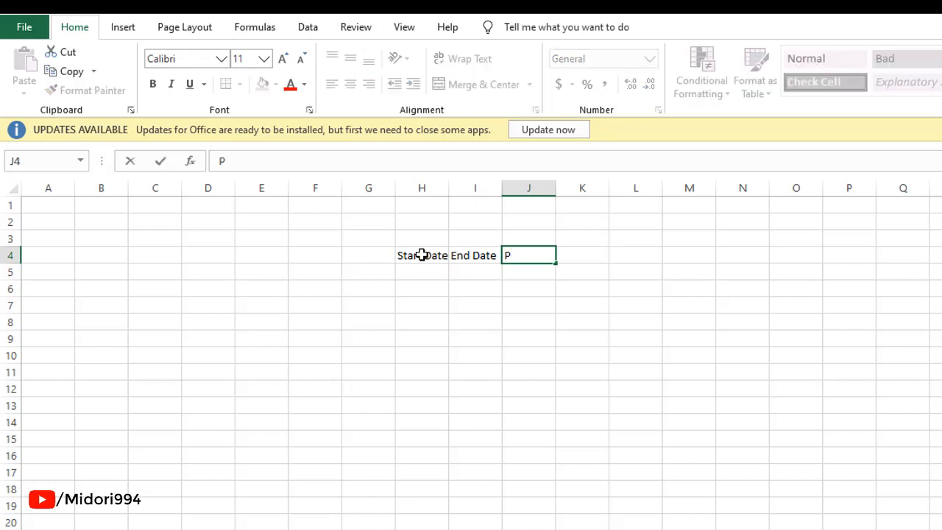
type("resent Age")
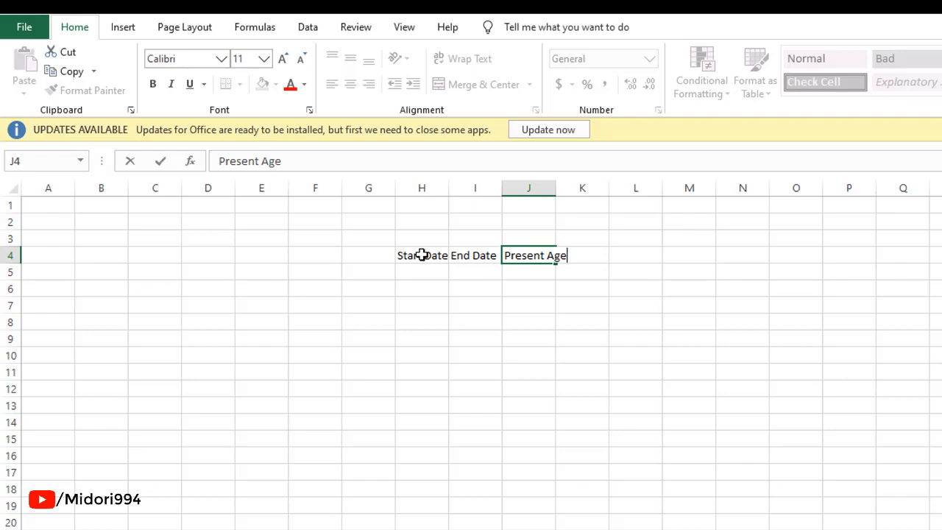
key("Return")
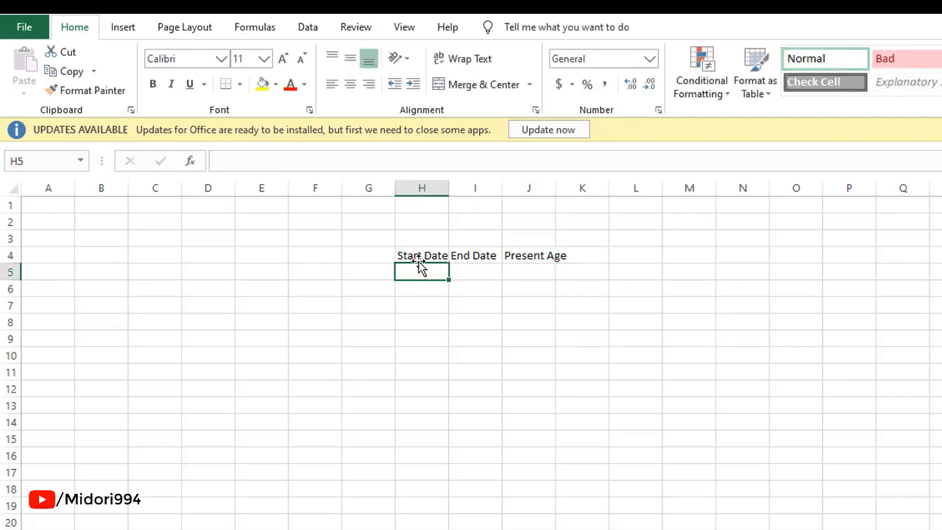
AutoFit the column widths of the header cells H4 to J4.
left_click_drag(409, 255, 582, 257)
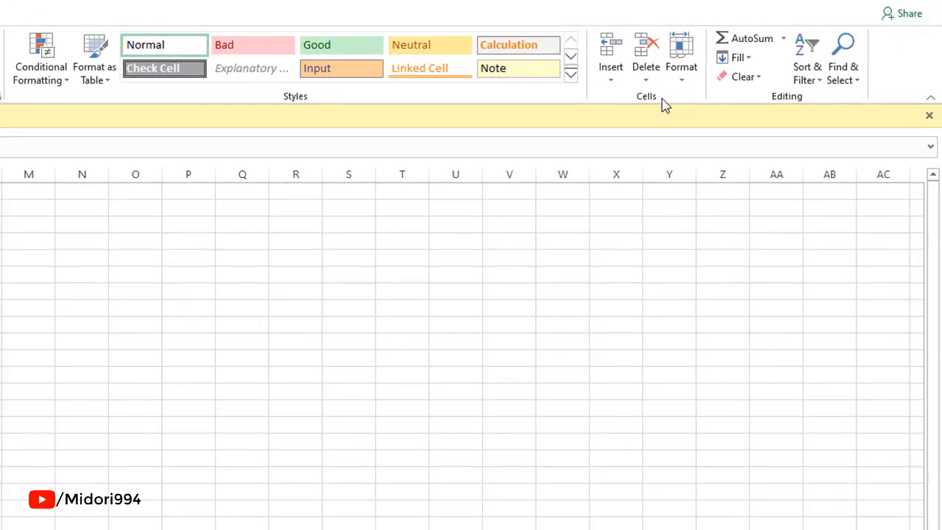
left_click(683, 81)
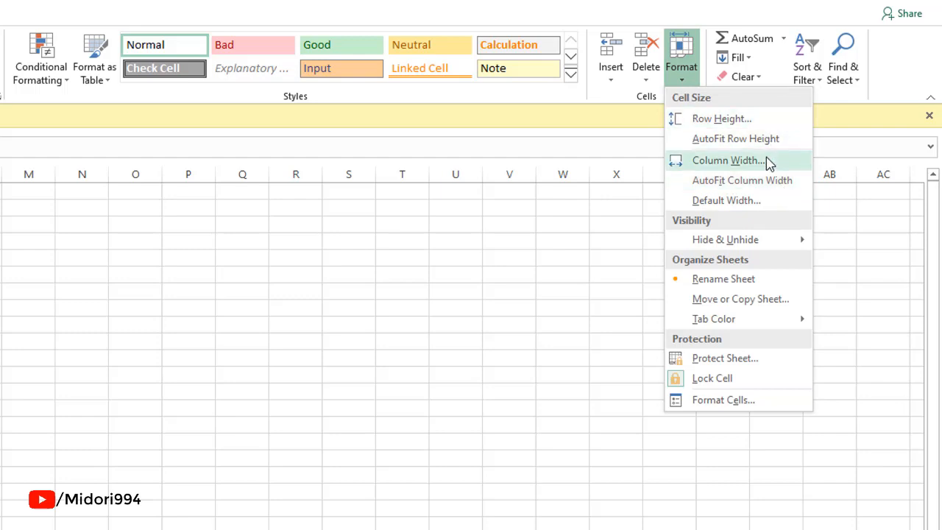
left_click(774, 181)
left_click(675, 323)
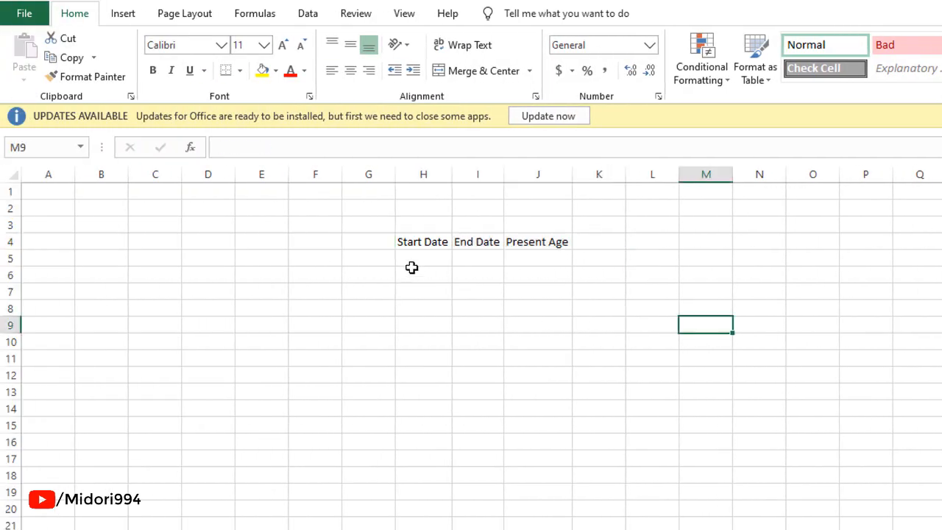
Enter the start date 01/01/2000 in H5 and the end date 10/08/2020 in I5.
left_click(412, 259)
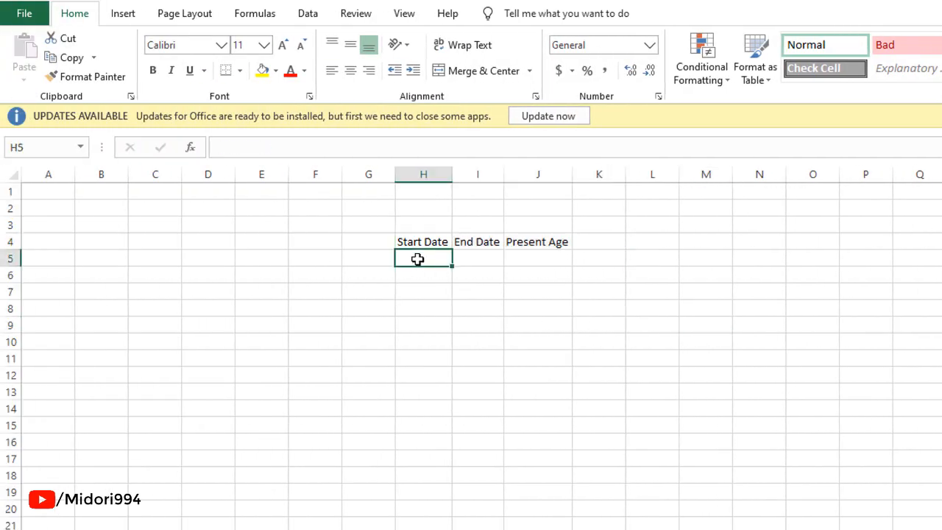
type("0")
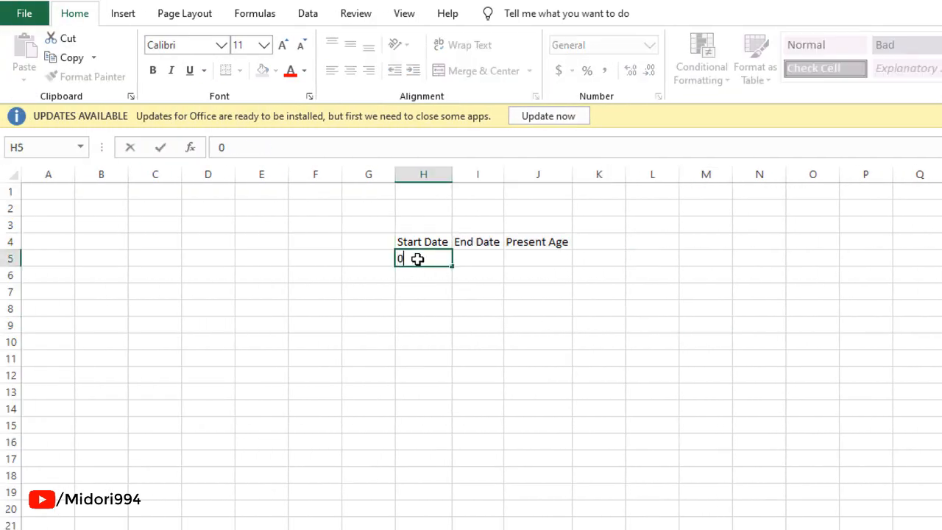
type("1/01/2000")
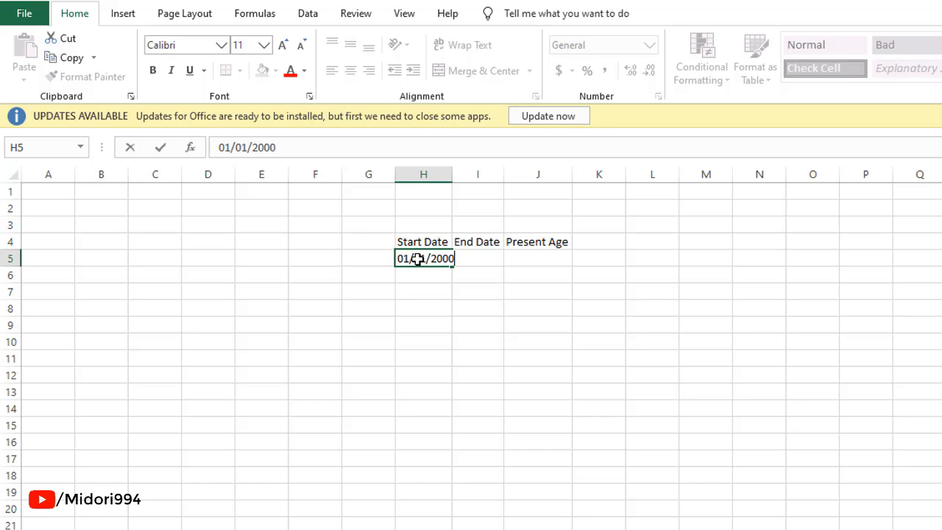
key("Tab")
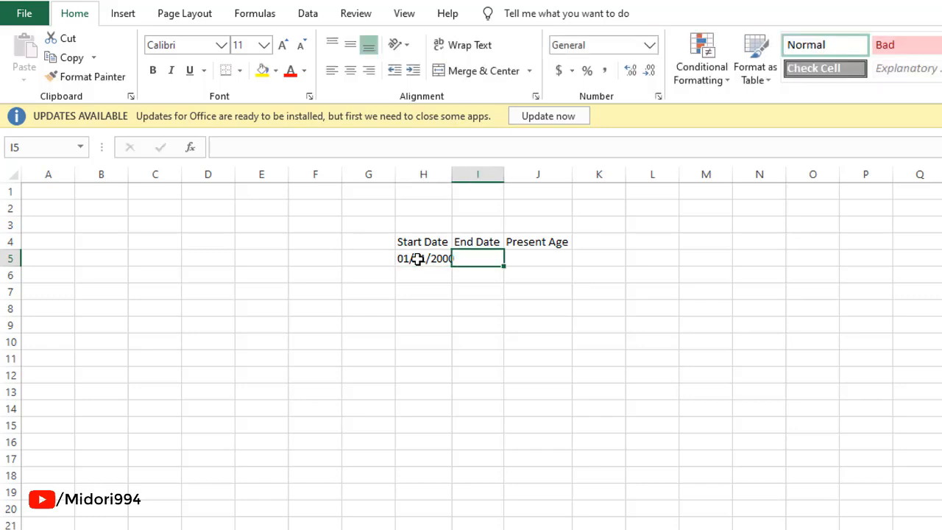
type("10/")
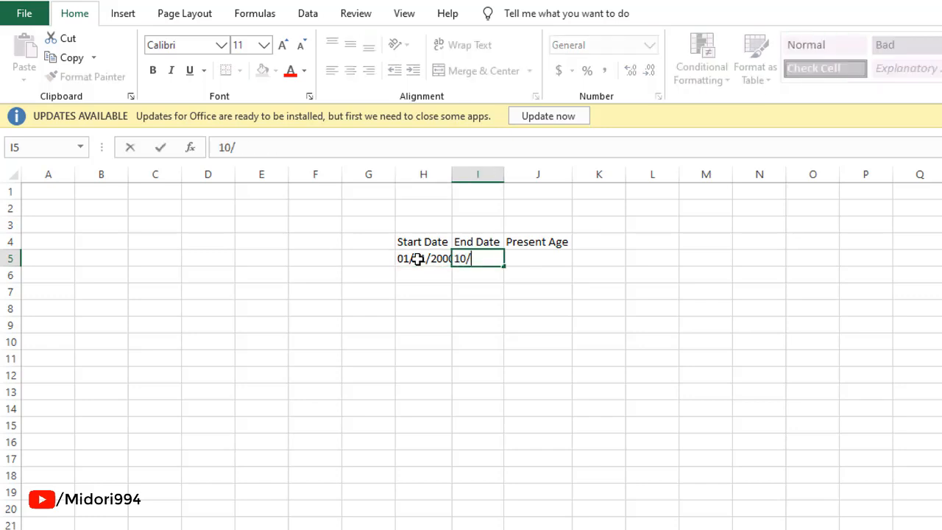
type("08/2020")
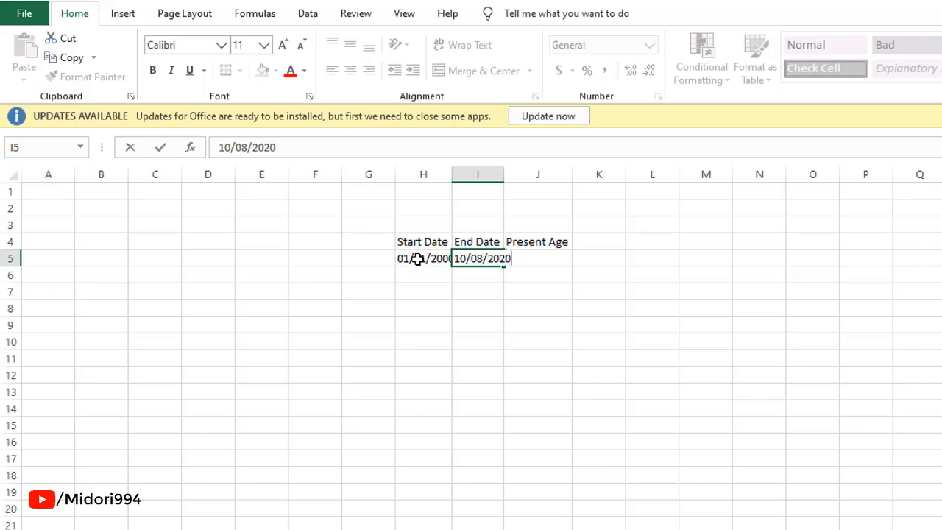
key("Tab")
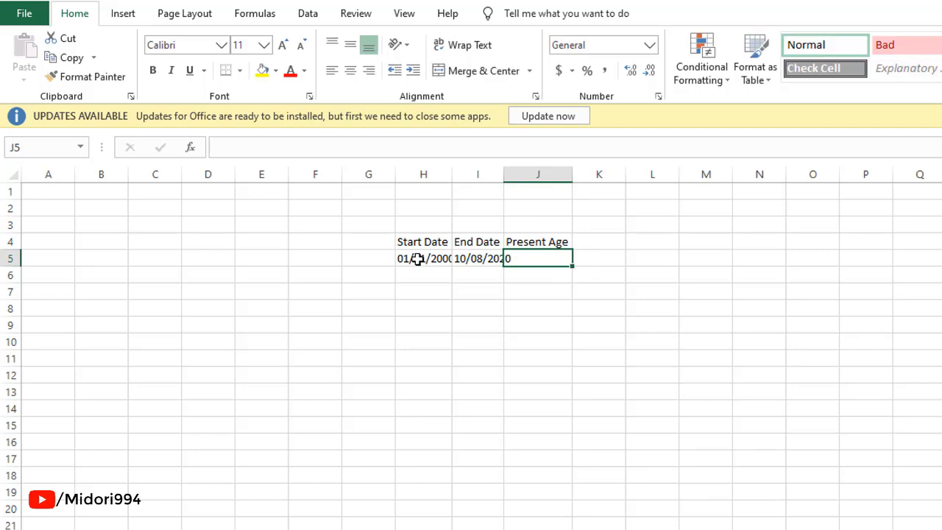
AutoFit the column widths for the header and date range H4 to J5.
left_click_drag(418, 244, 553, 255)
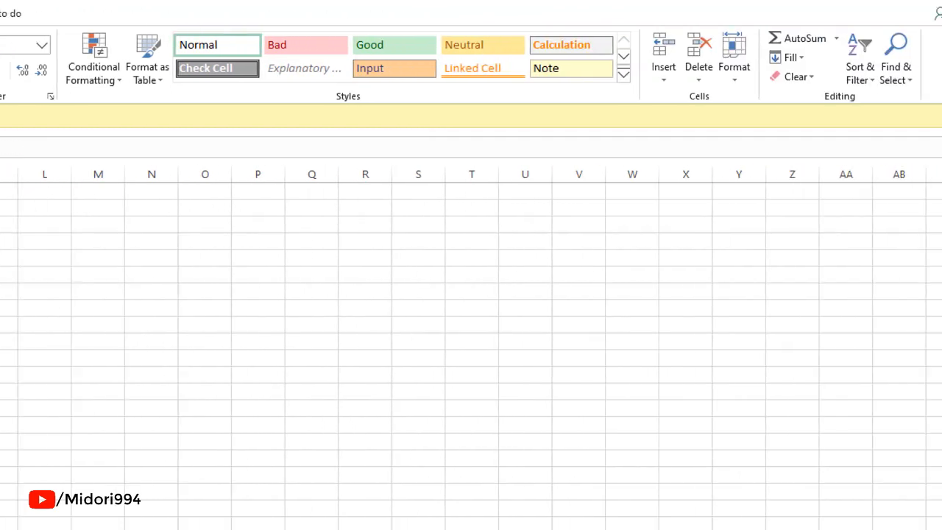
left_click(734, 74)
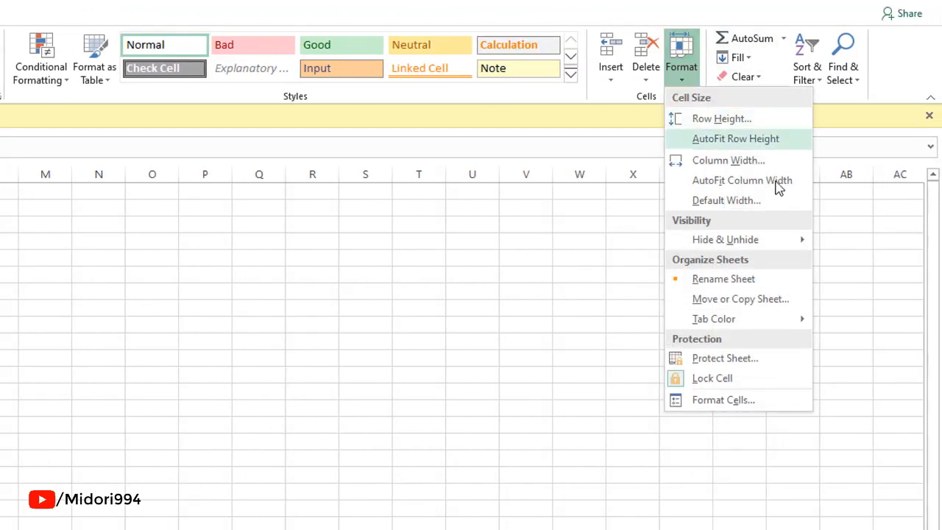
left_click(777, 182)
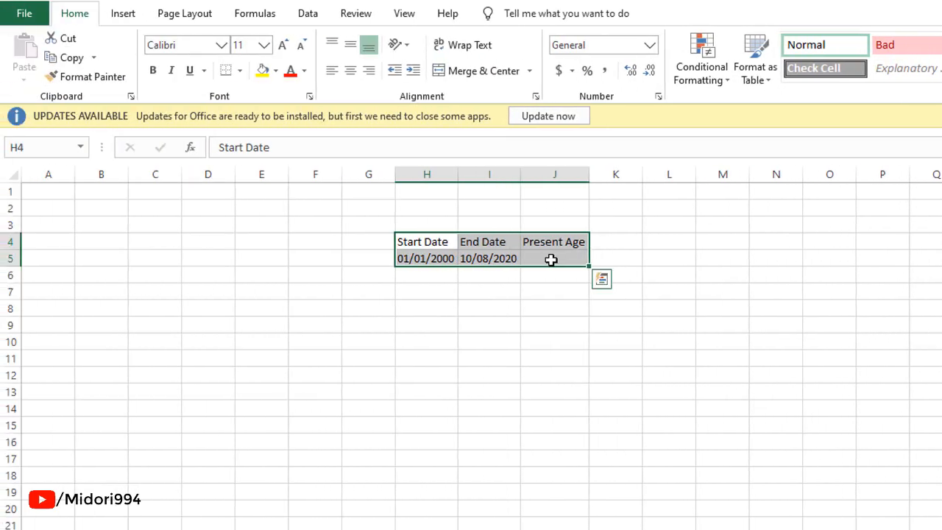
In J5, start a formula =datedif(H5,I5,"y") computing whole years between the start and end dates.
left_click(551, 260)
type("=")
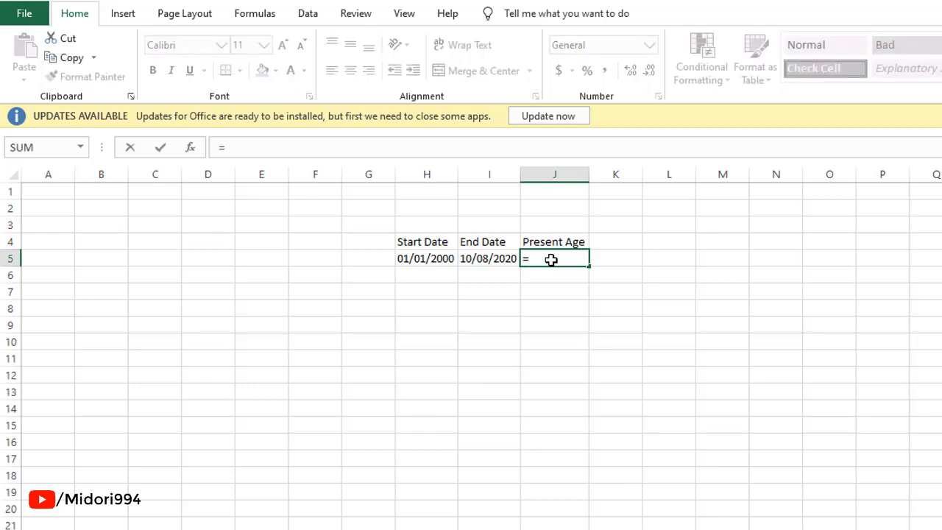
type("dated")
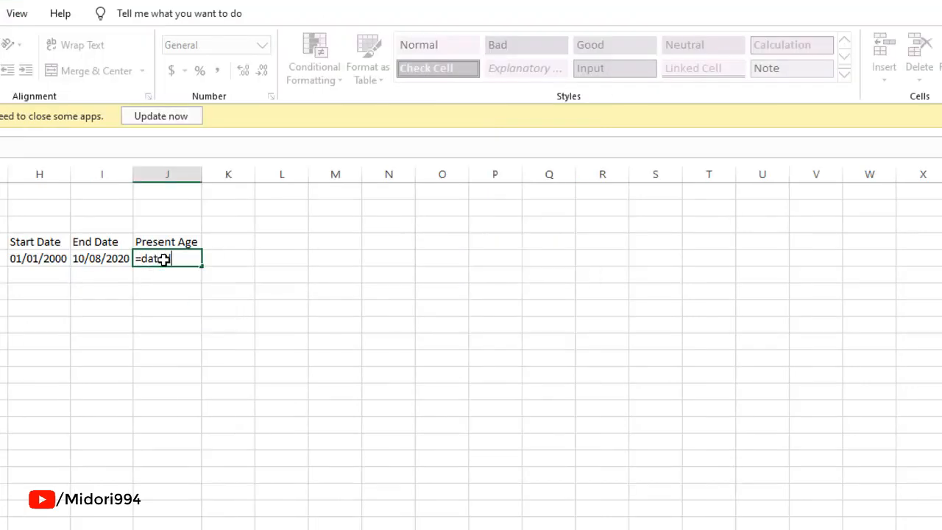
type("if(")
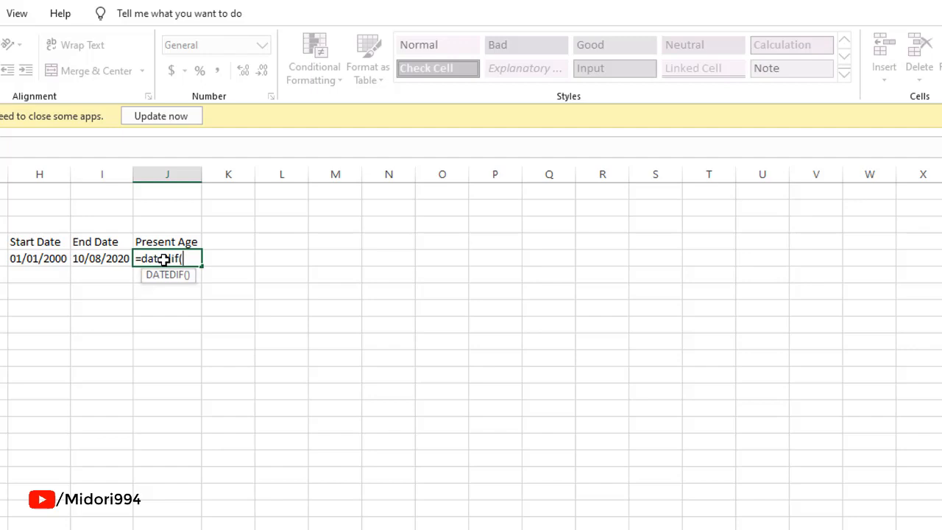
left_click(49, 259)
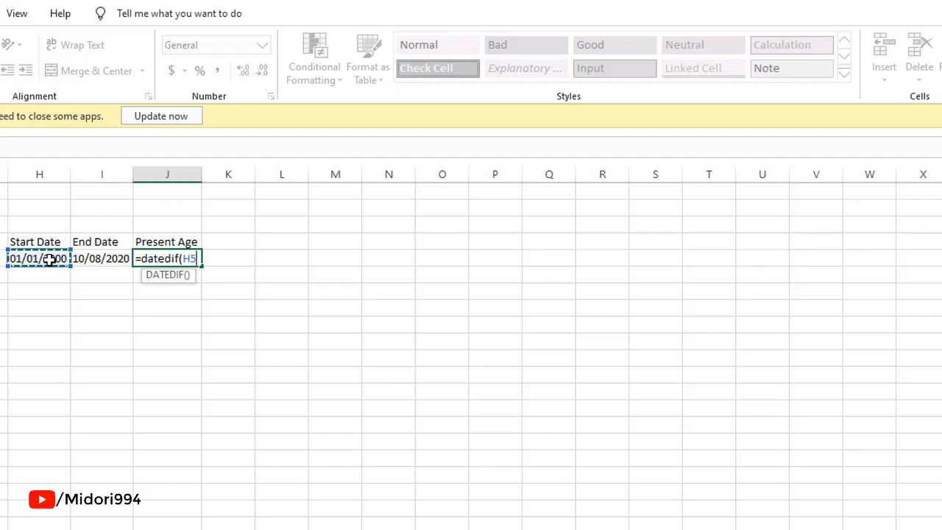
type(",")
key("Left")
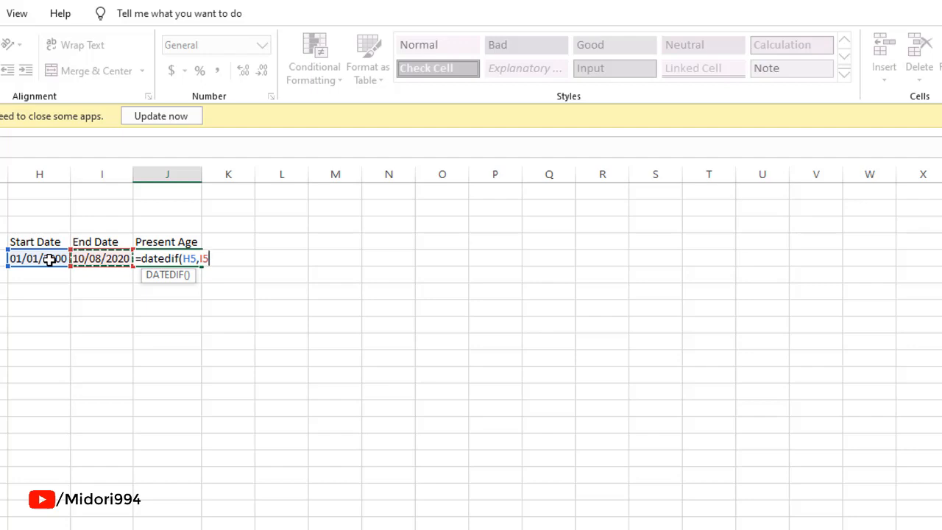
type(",\"y\"")
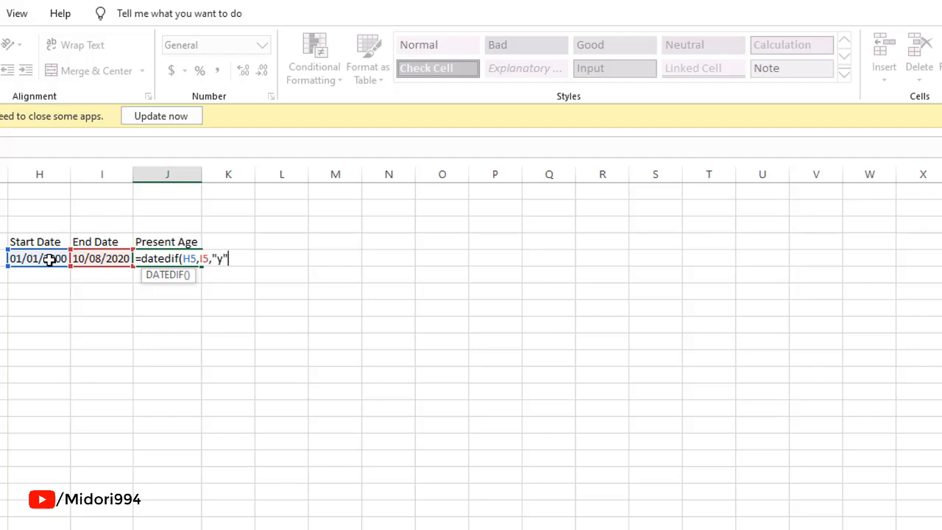
type("k")
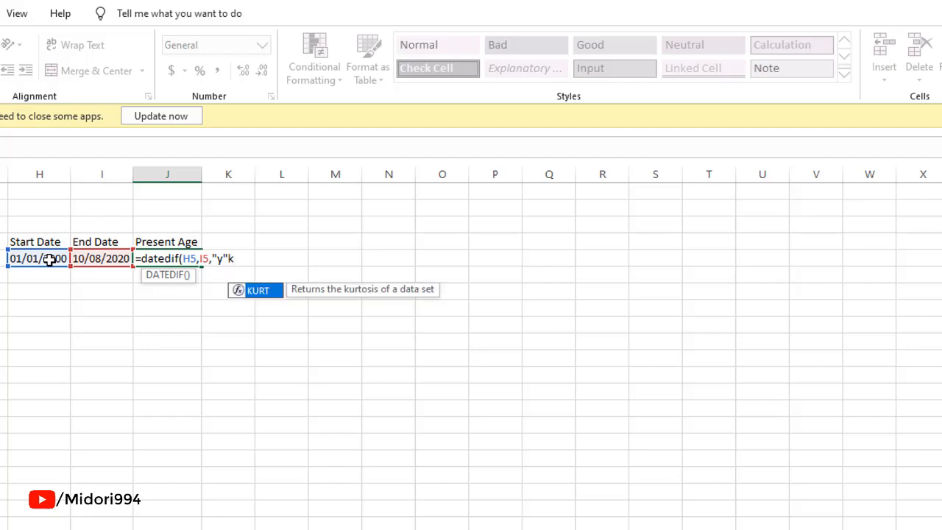
key("BackSpace")
type(")")
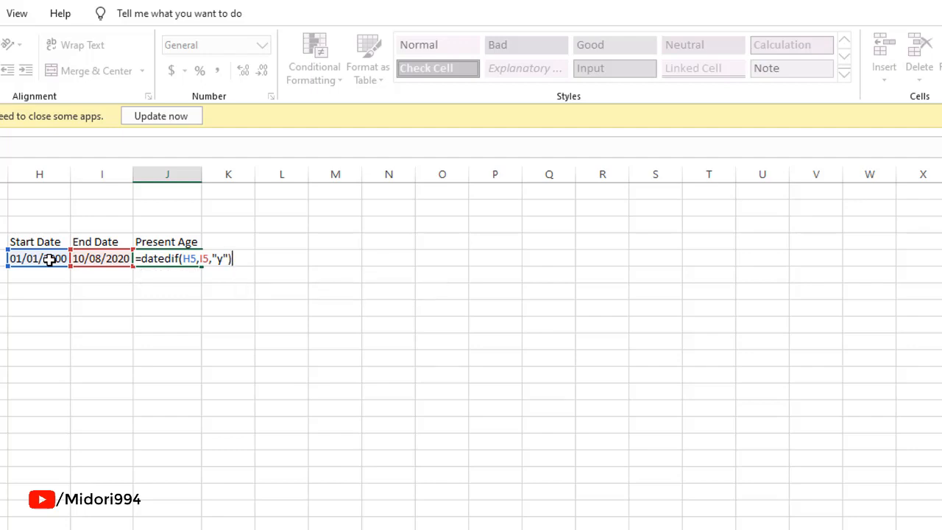
type("& \"Years, \"&dated")
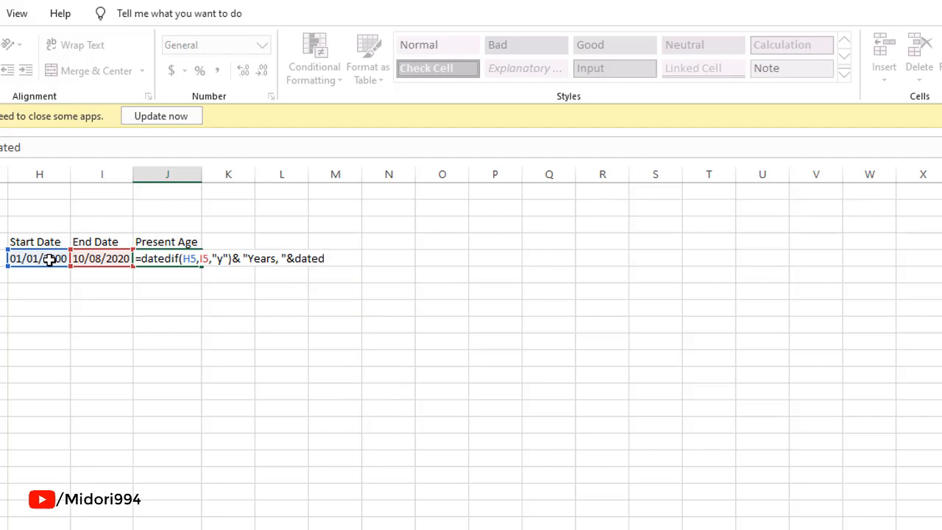
type("if(")
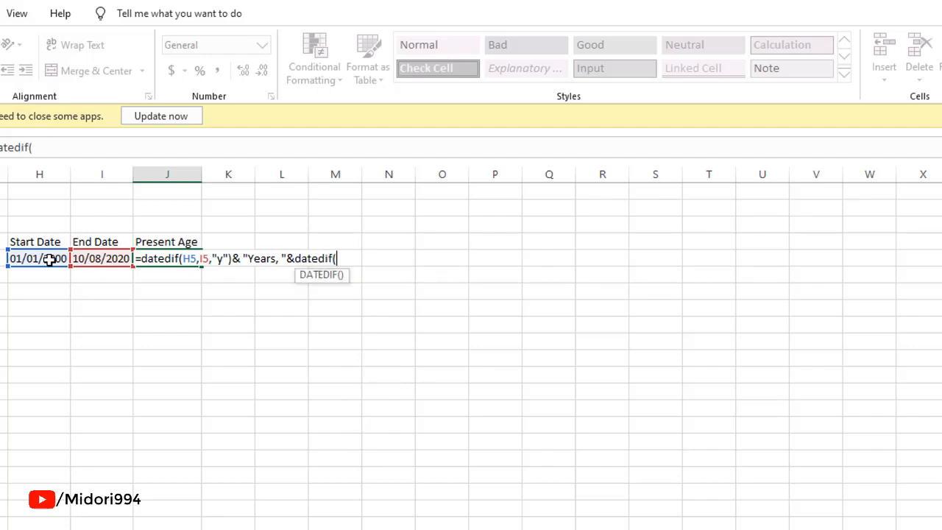
Concatenate a second DATEDIF(H5,I5,"ym") to count the remaining months.
key("Left")
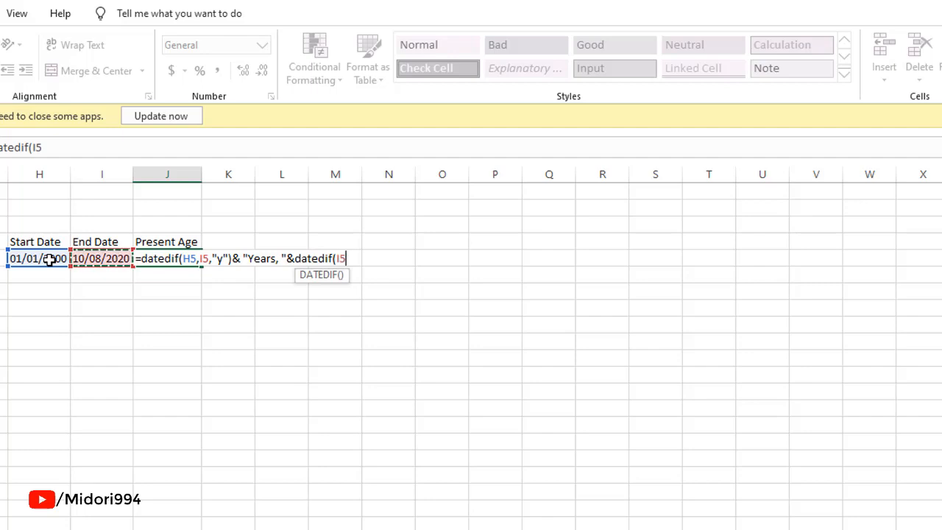
left_click(49, 259)
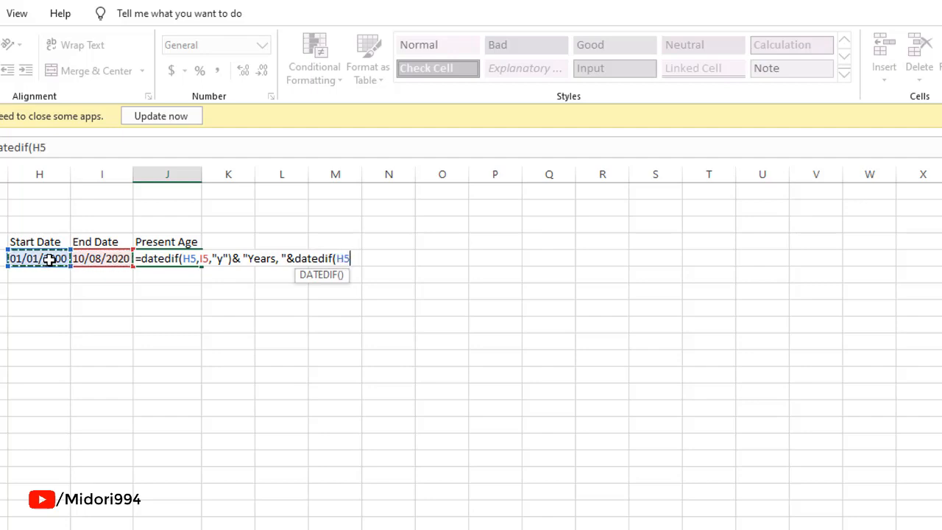
type(",")
key("Left")
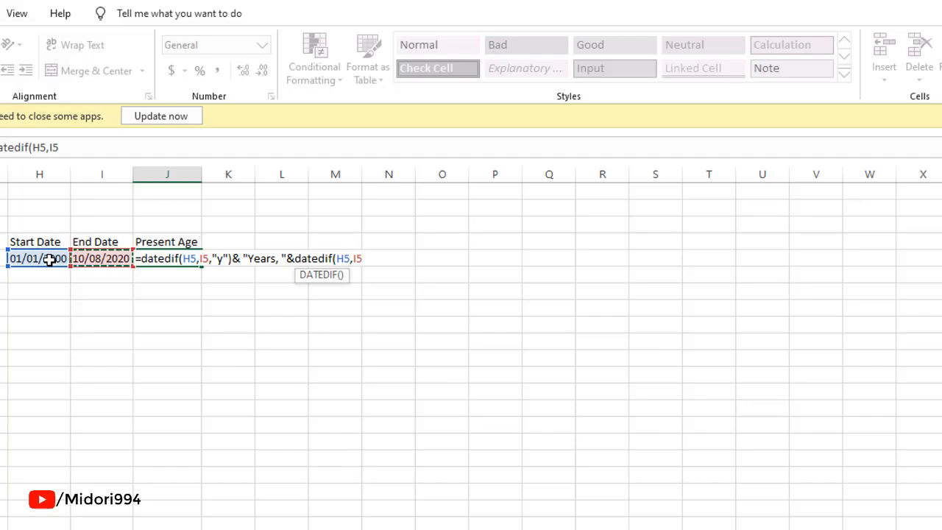
type(",\"ym\"")
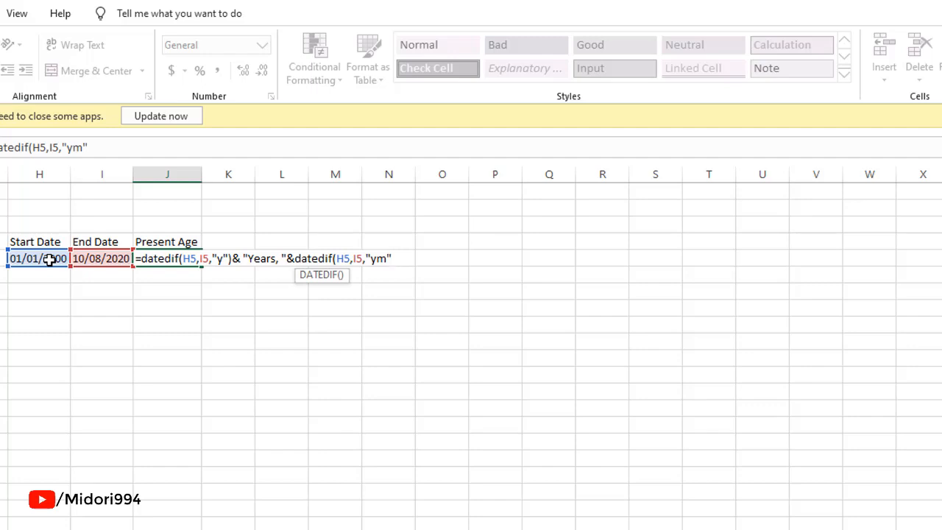
type(")")
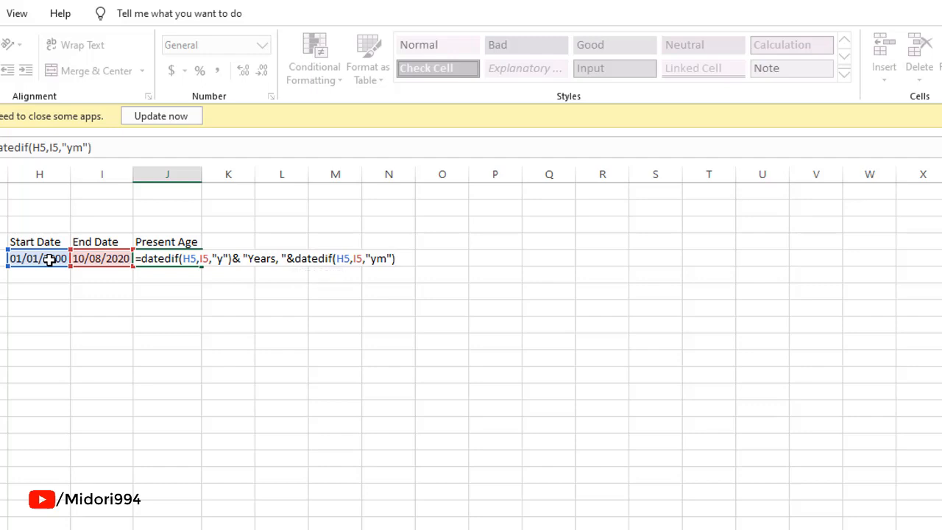
type("&\" Months")
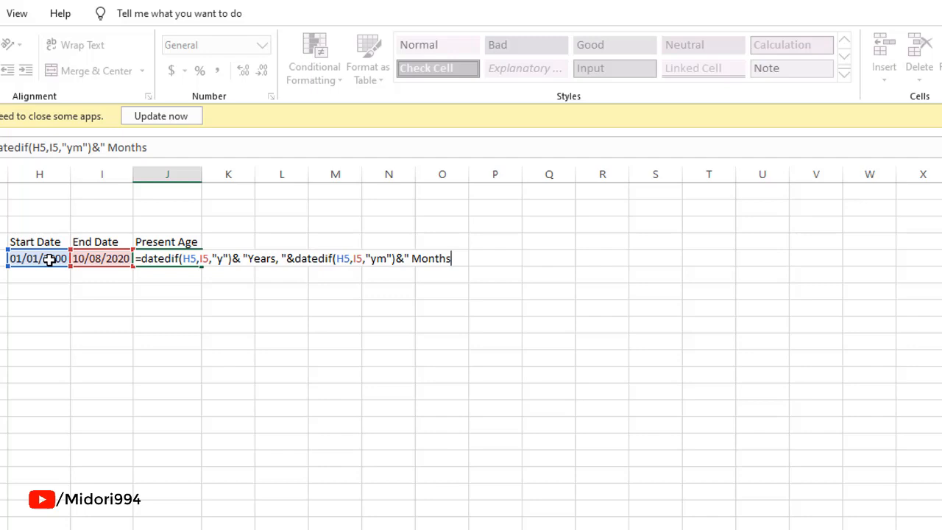
type(", \"&")
Concatenate I5-DATE(YEAR(I5),MONTH(I5),1) to count the days since the start of the end month.
key("Left")
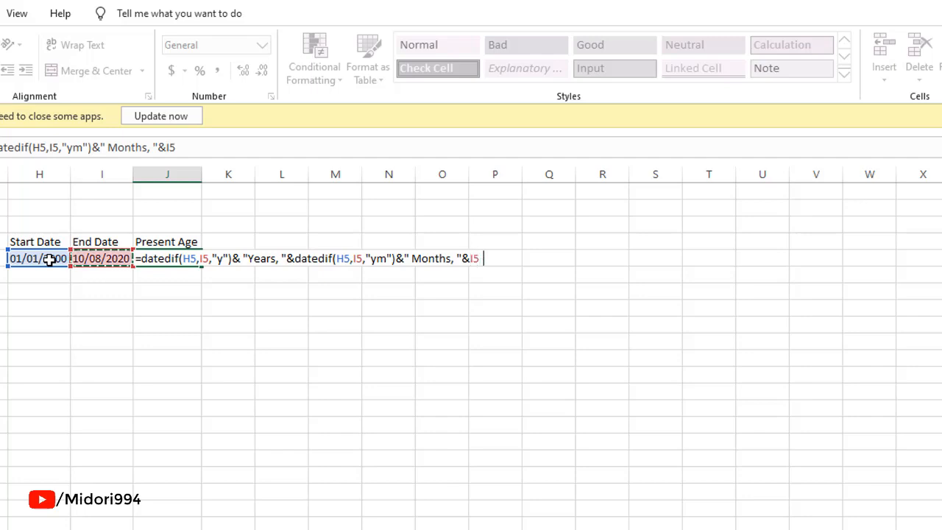
type("-date")
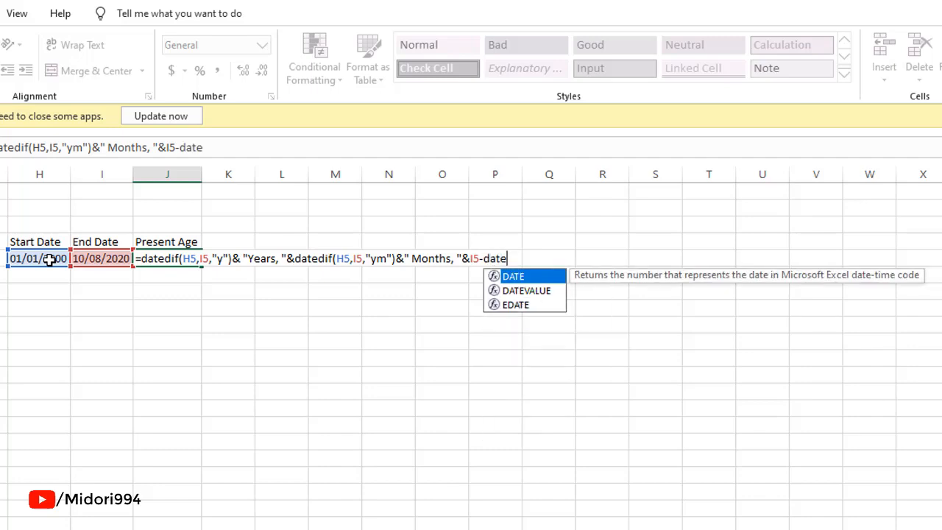
type("(year")
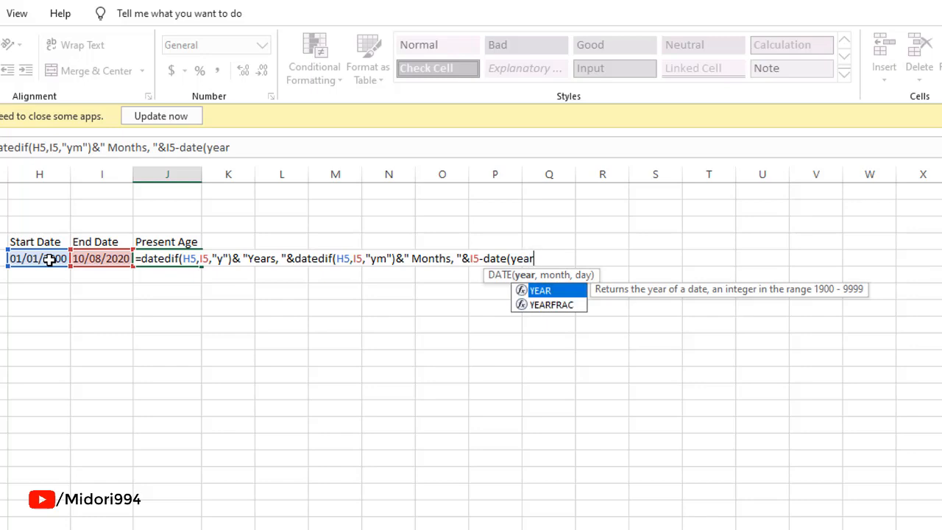
type("(")
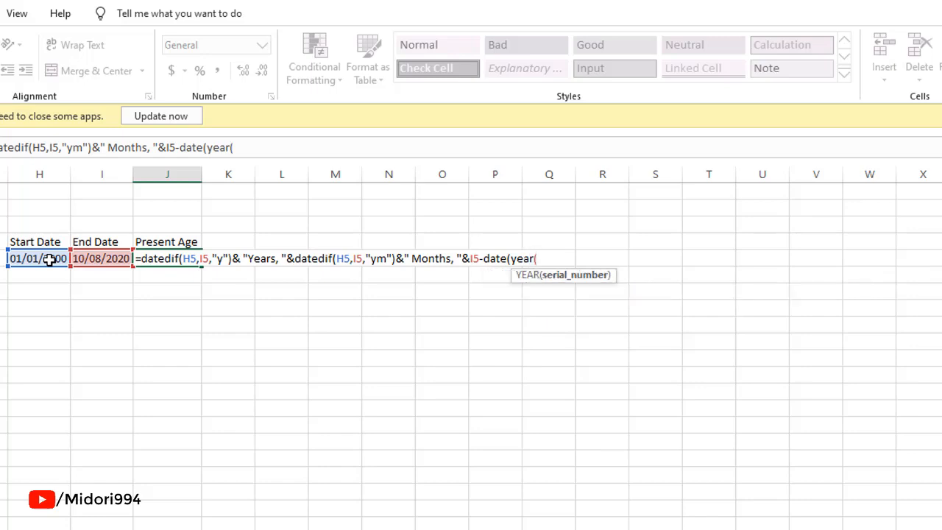
key("Left")
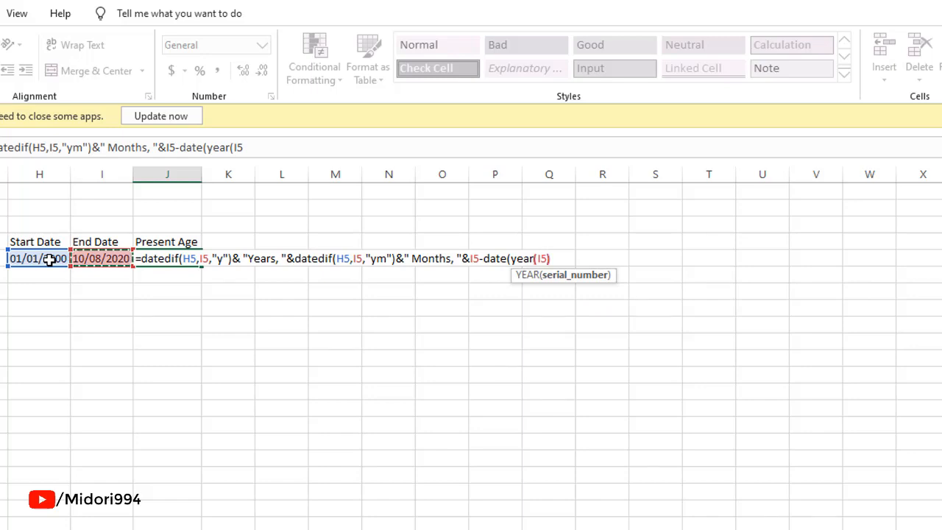
type(")")
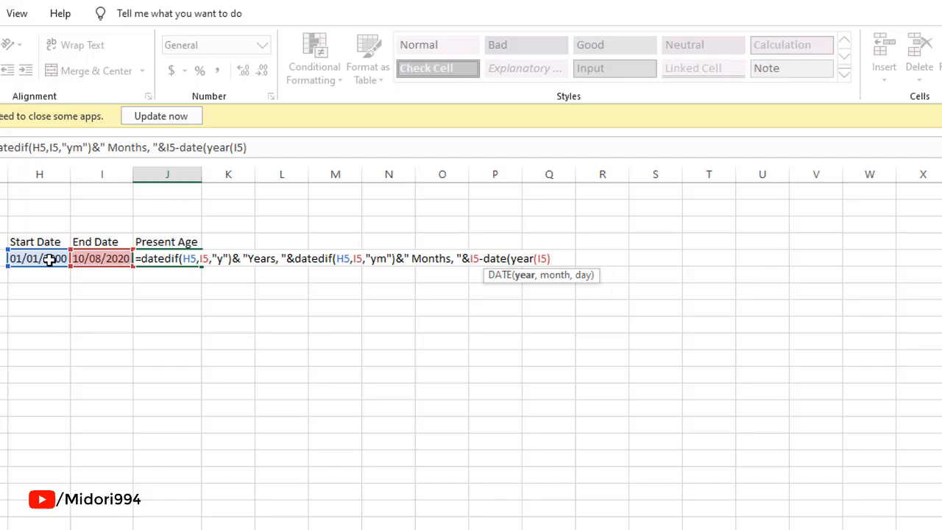
type(",")
type("month")
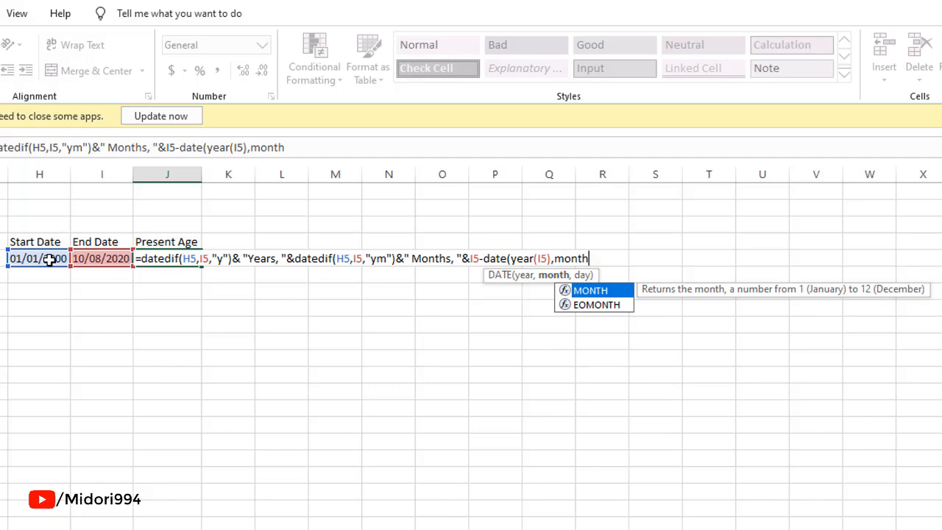
type("(")
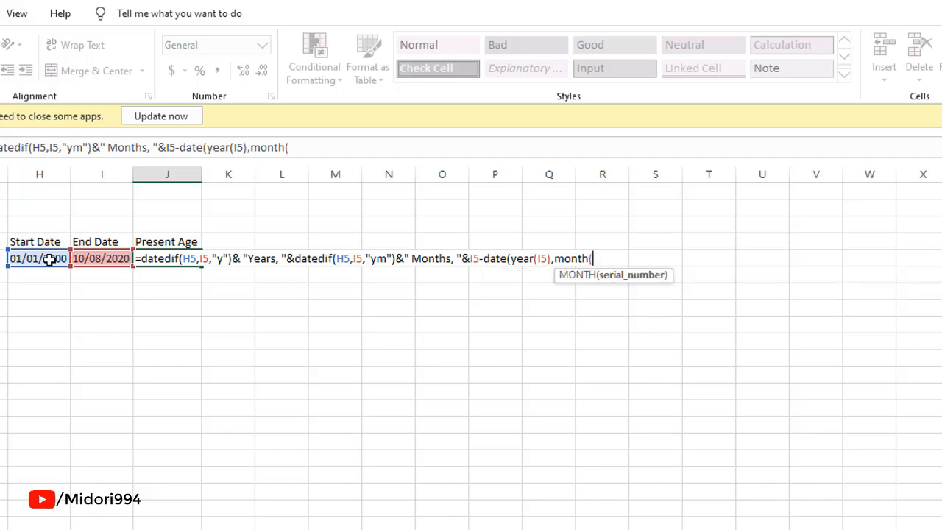
key("Left")
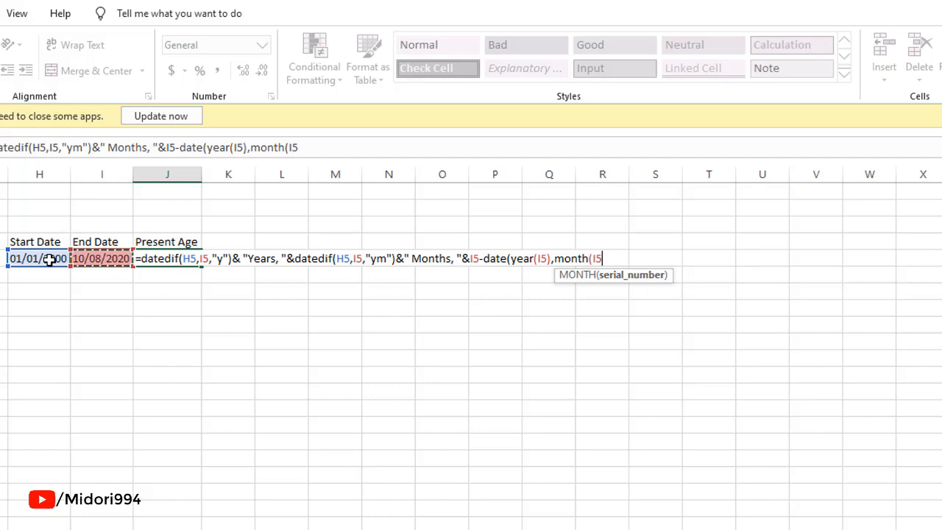
type(")")
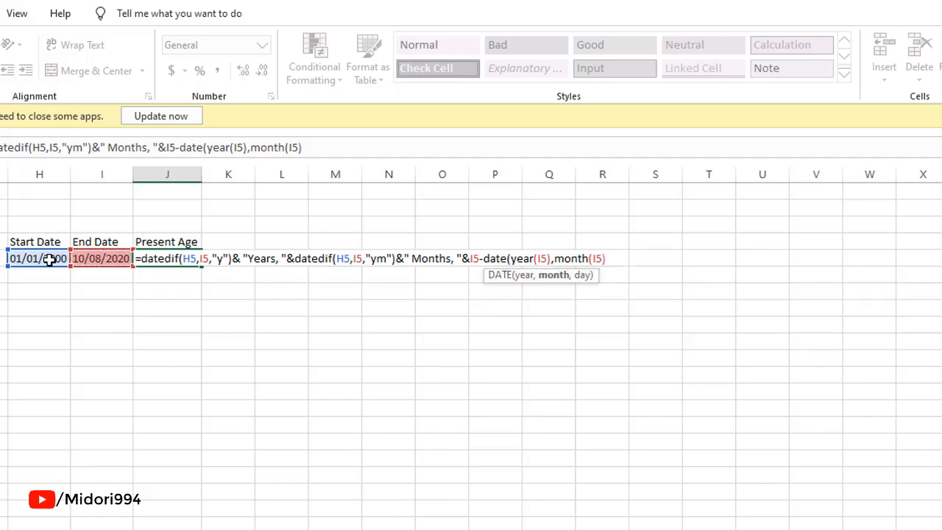
type(",1)")
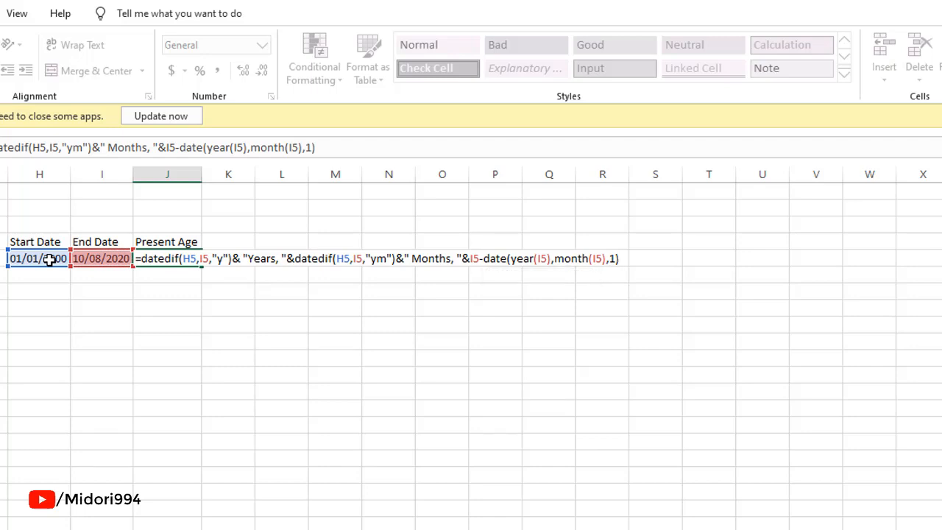
type("&\" days")
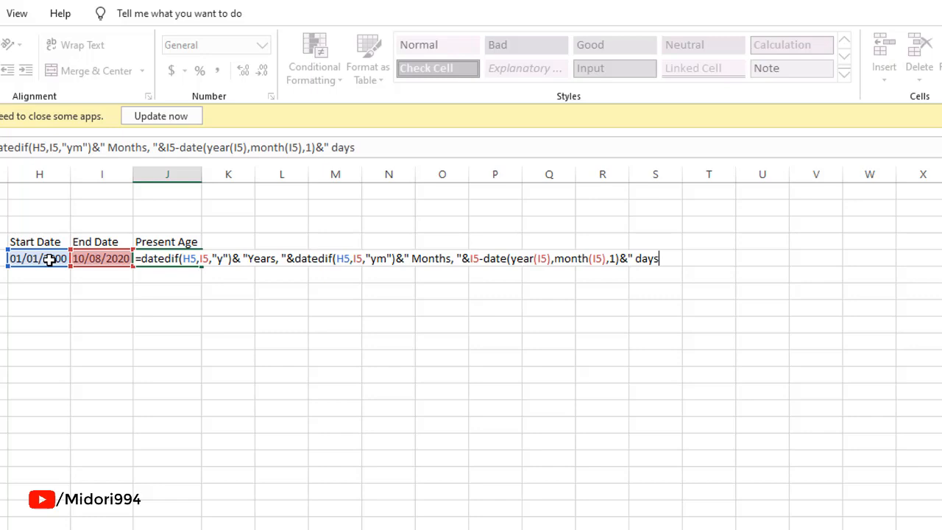
Concatenate the label " Days" at the end and confirm the formula in J5.
key("BackSpace")
key("BackSpace")
key("BackSpace")
key("BackSpace")
type("Days\"")
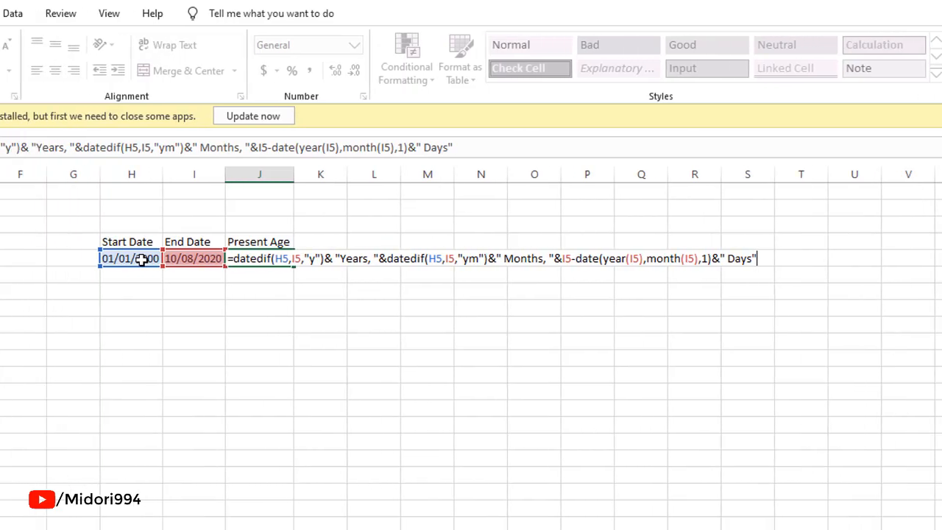
key("Return")
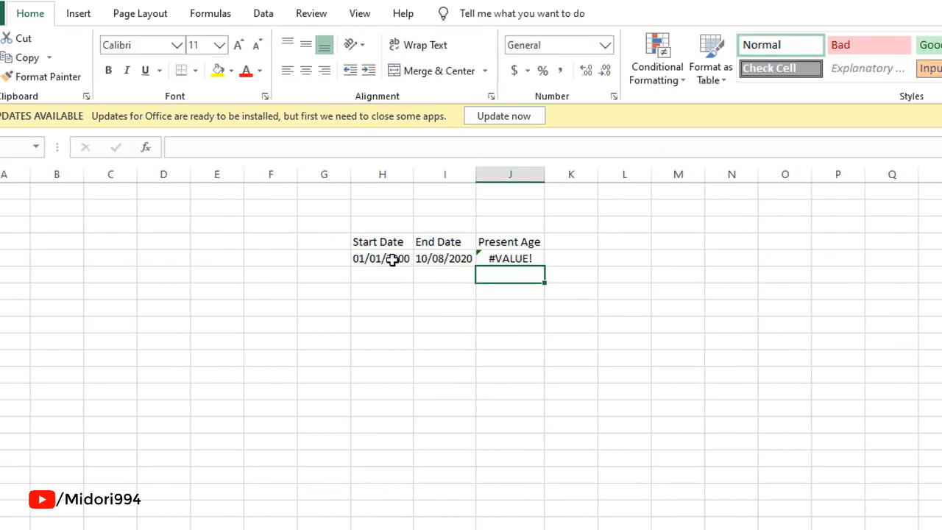
Apply the Short Date number format to the start and end date cells H5:I5.
left_click(517, 258)
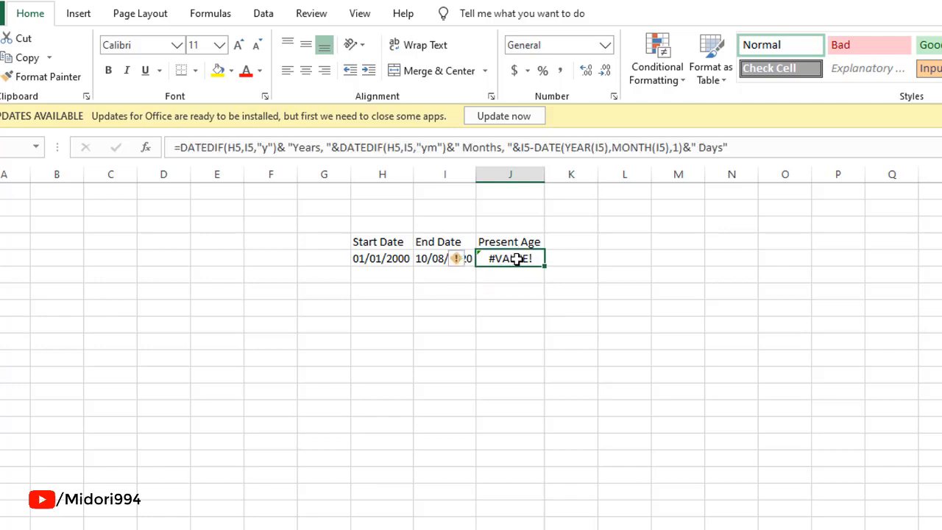
left_click(387, 257)
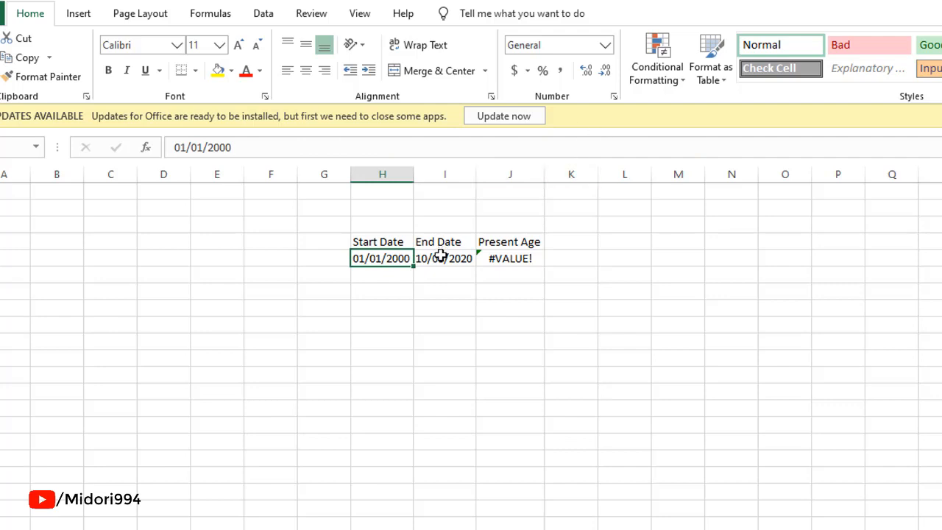
key("shift+Right")
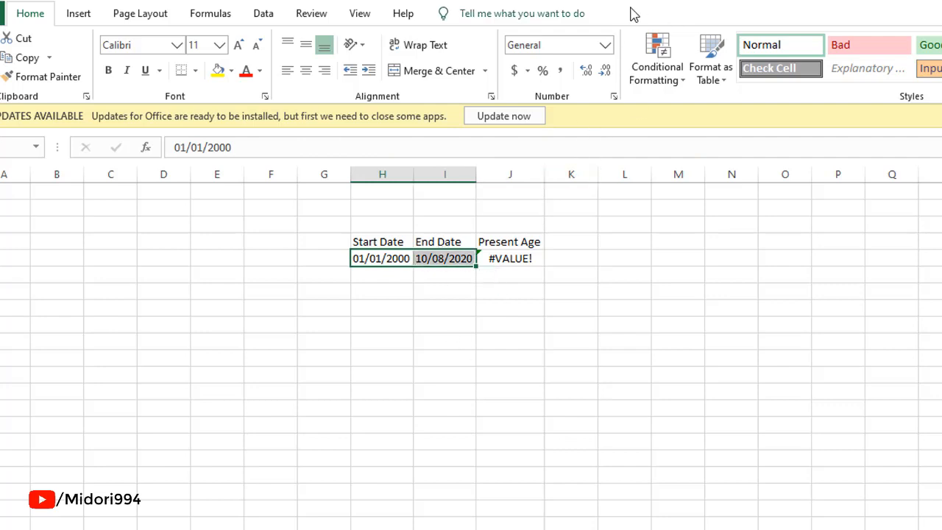
left_click(605, 47)
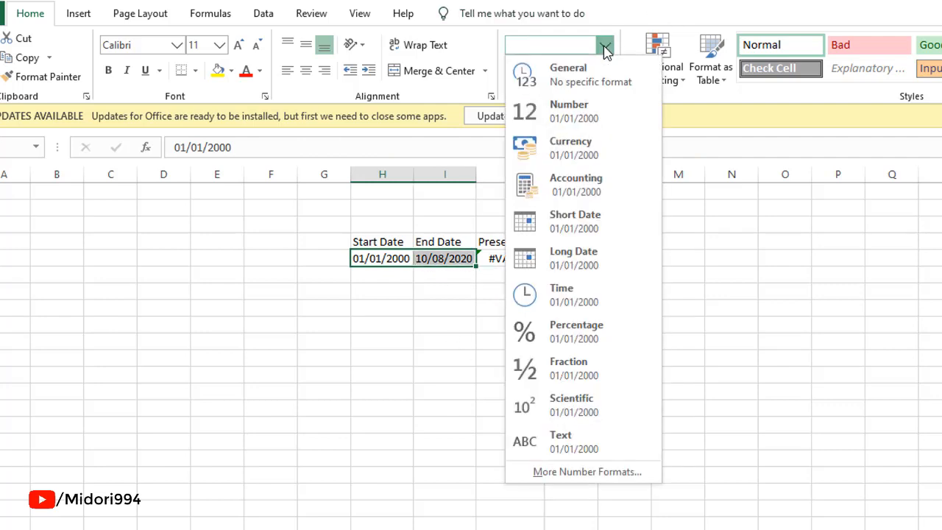
left_click(605, 231)
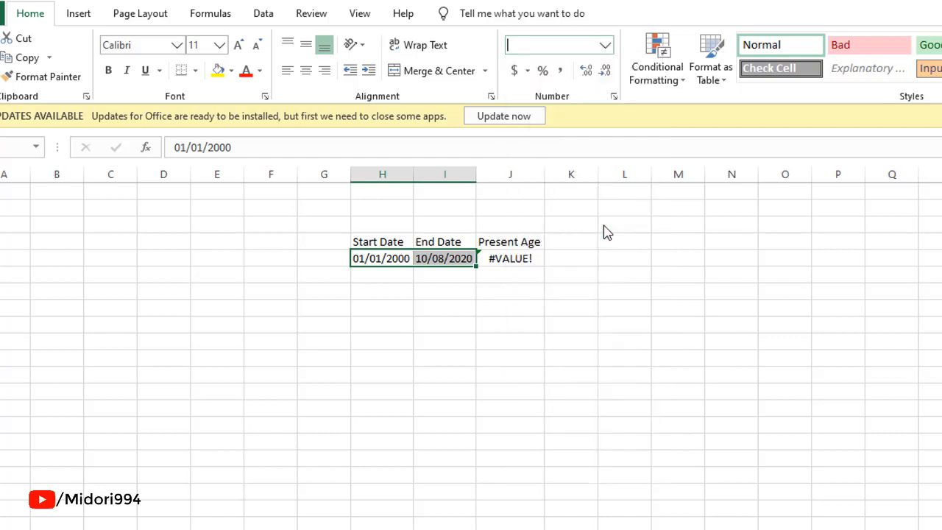
Re-enter the start date in H5 as 10 January 2000.
left_click(475, 336)
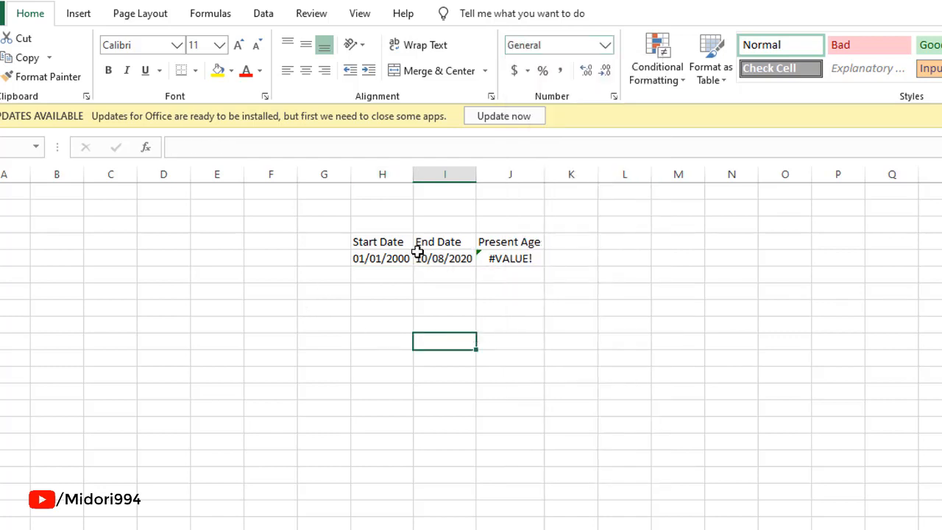
left_click(506, 264)
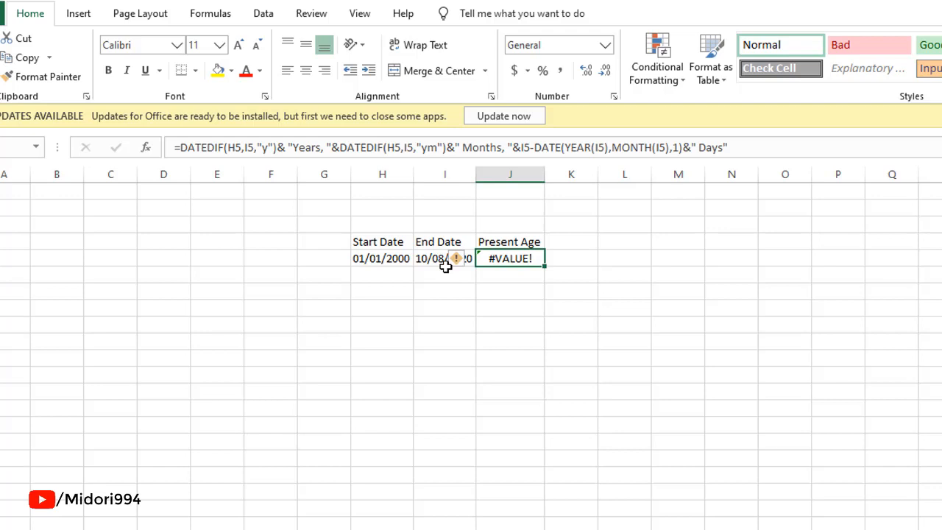
left_click(394, 261)
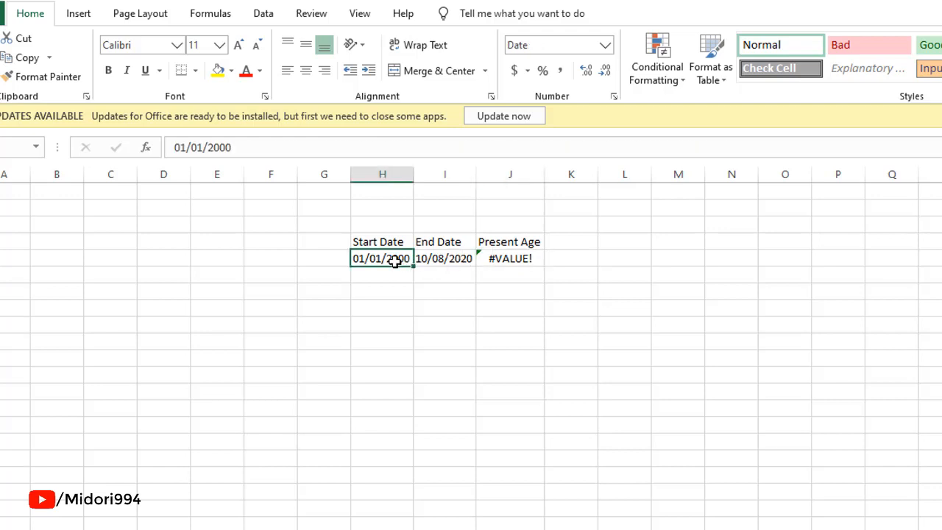
type("10")
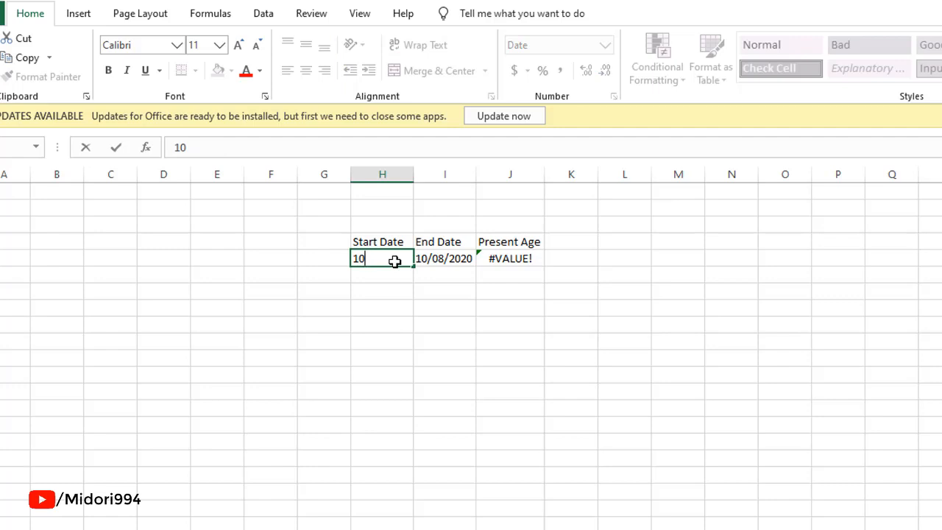
type(" January")
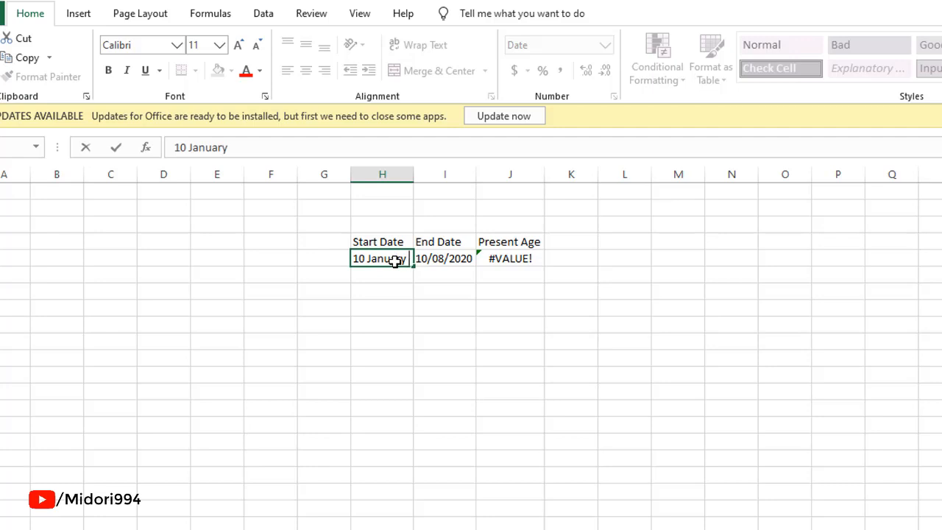
type(" 2000")
key("Tab")
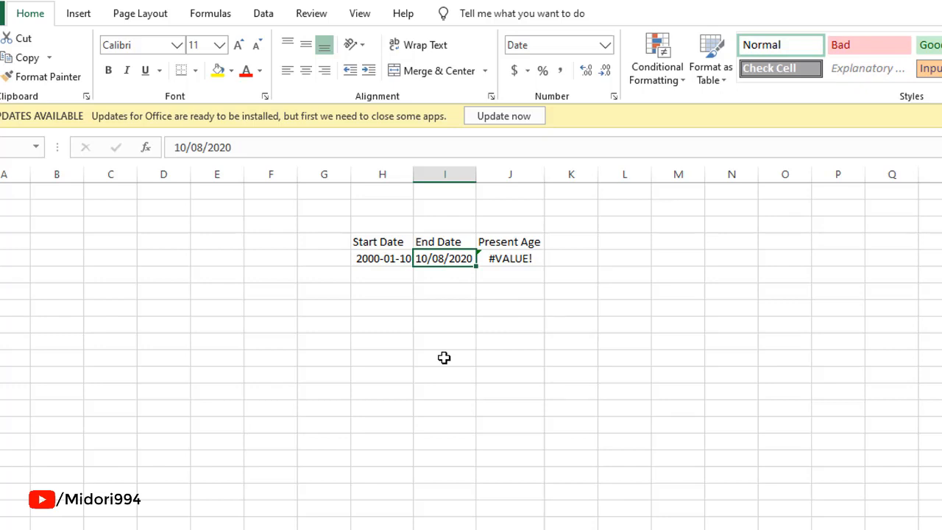
Re-enter the end date in I5 as 10 June 2020.
type("10")
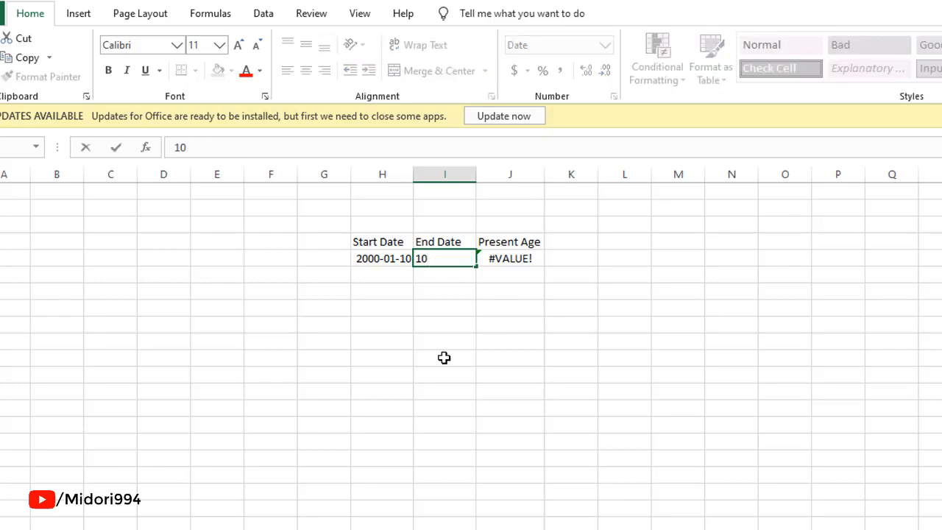
type(" June 2020")
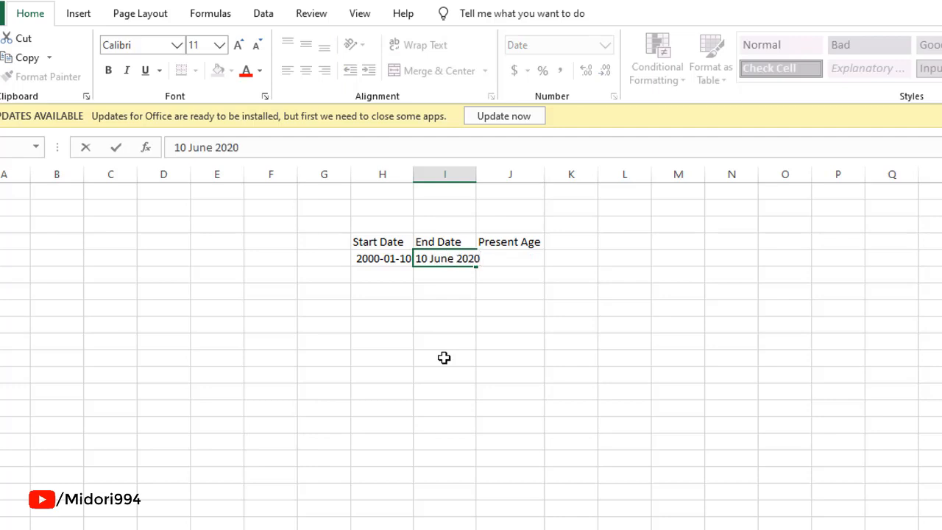
key("Return")
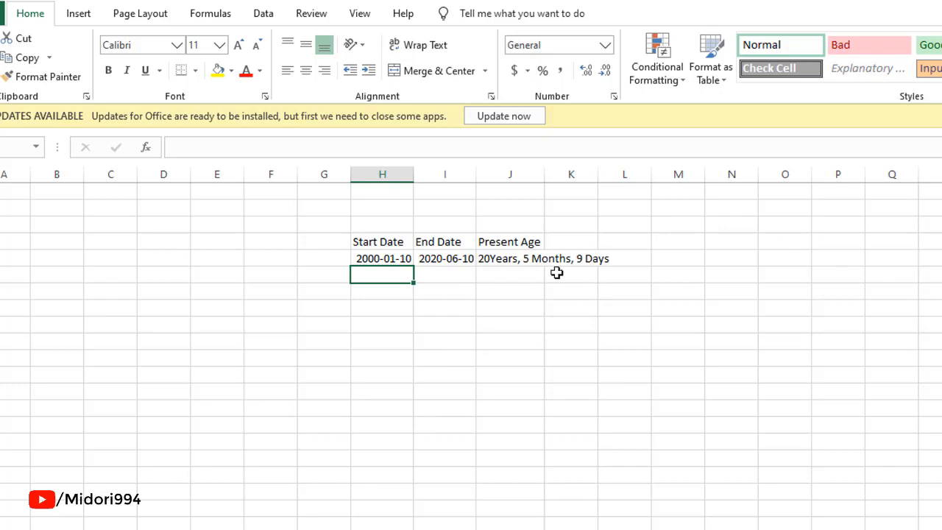
Edit the formula in J5 to add a space before the "Years" label.
left_click(497, 259)
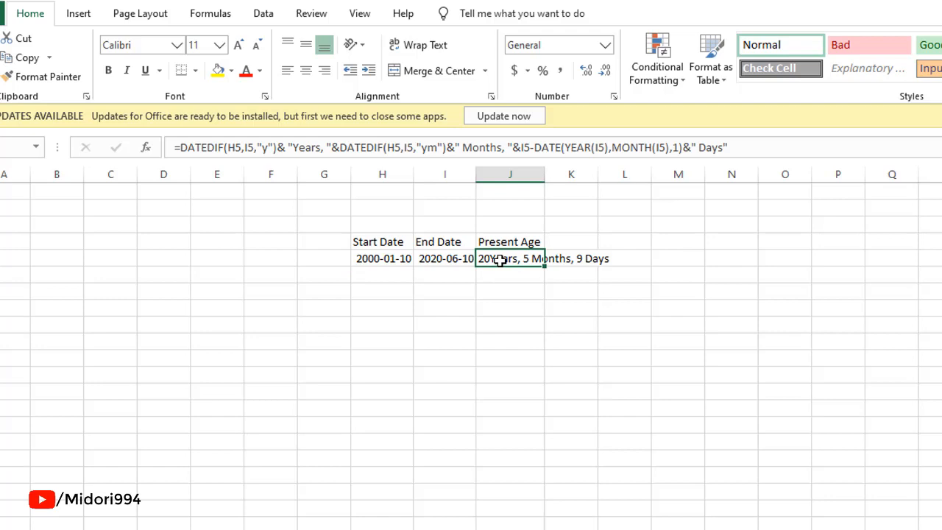
double_click(499, 260)
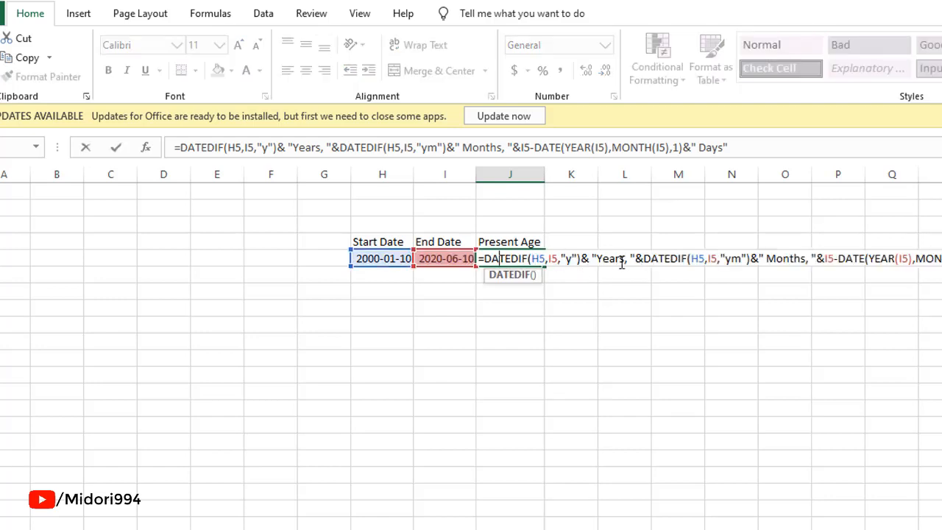
left_click(597, 259)
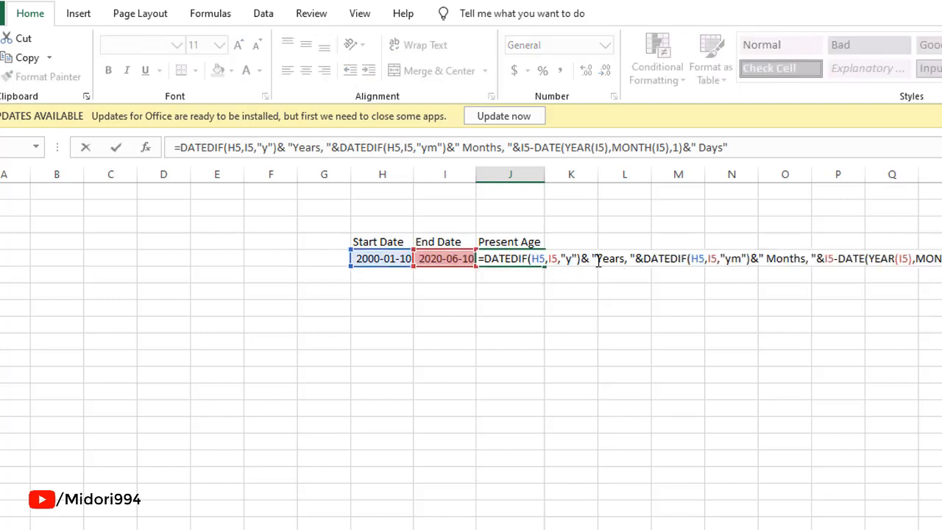
key("Return")
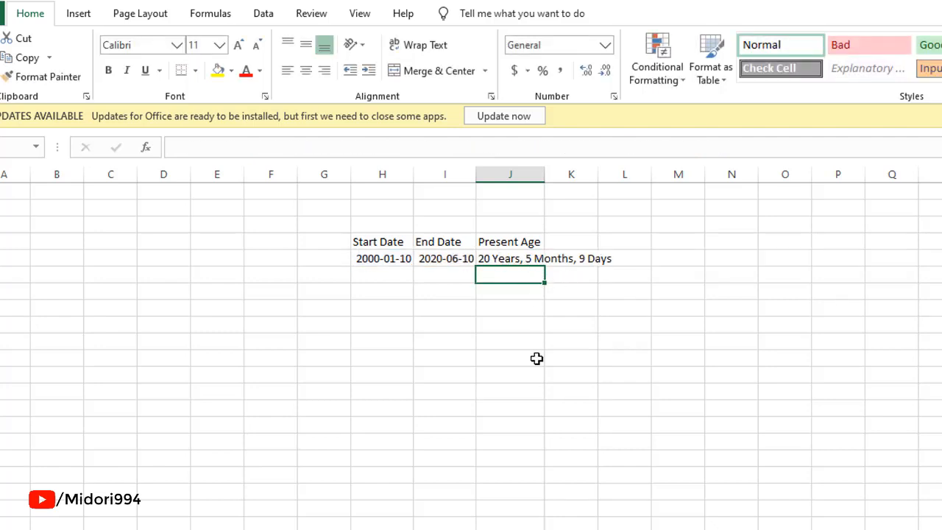
Change the end date in I5 to 02 January 2020.
left_click(444, 259)
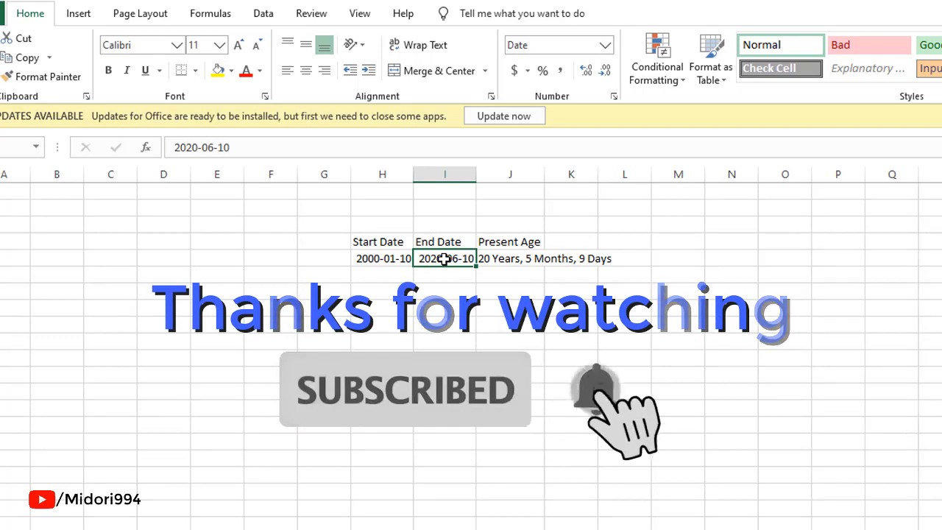
type("02 Ja")
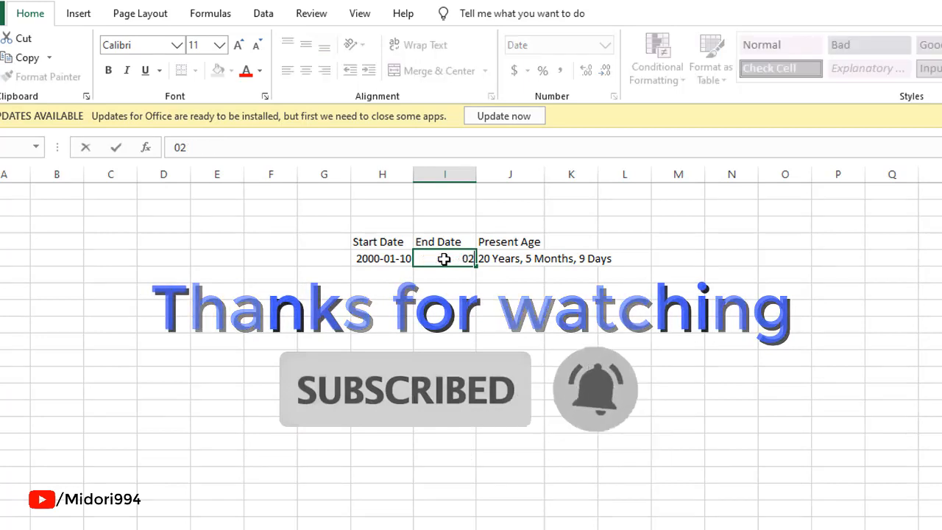
type("nuary")
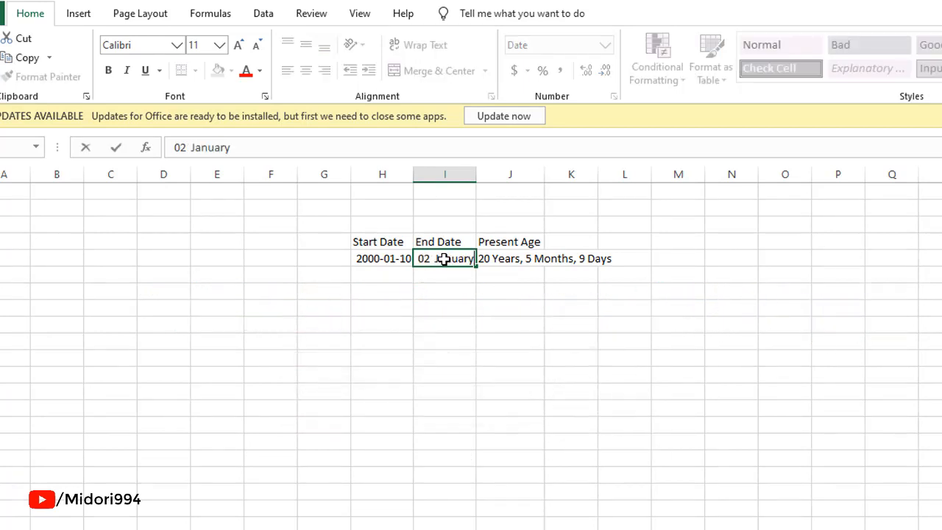
type(" 2020")
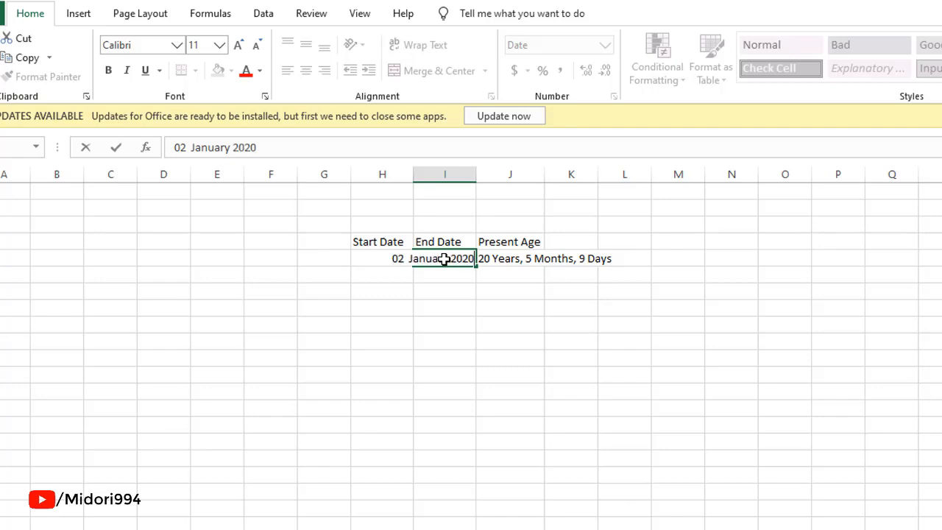
key("Return")
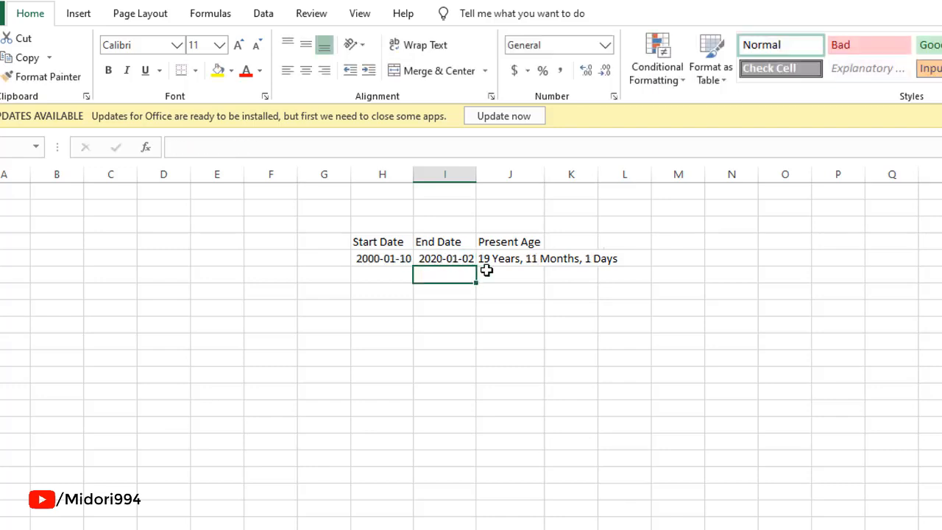